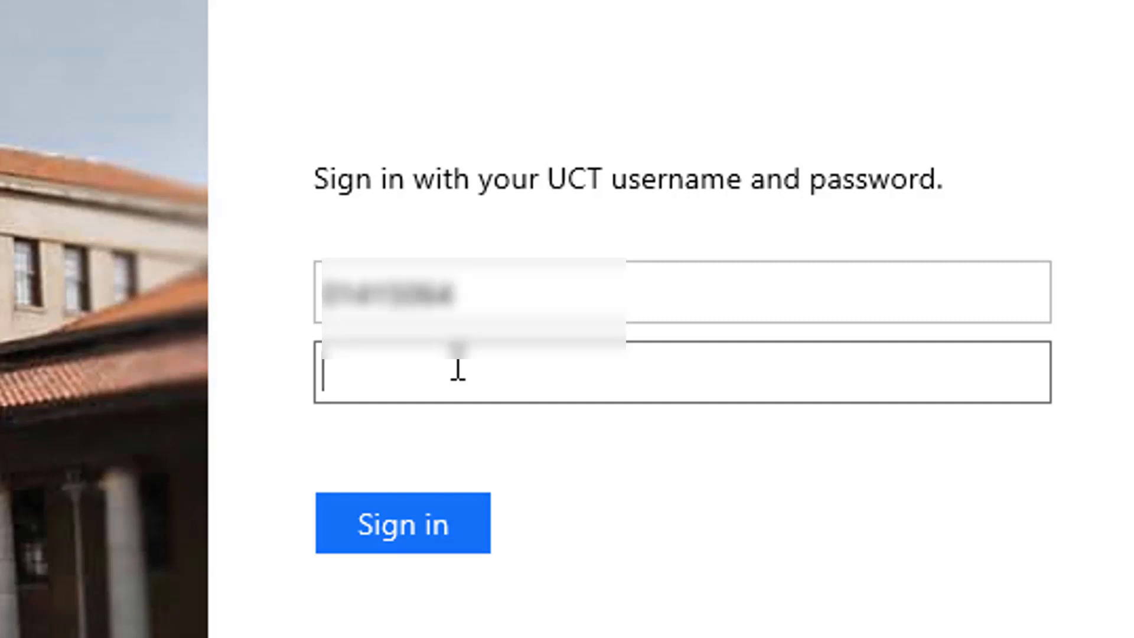
Enter the UCT account password to finish signing in to Converis.
{"action": "type", "text": "••••"}
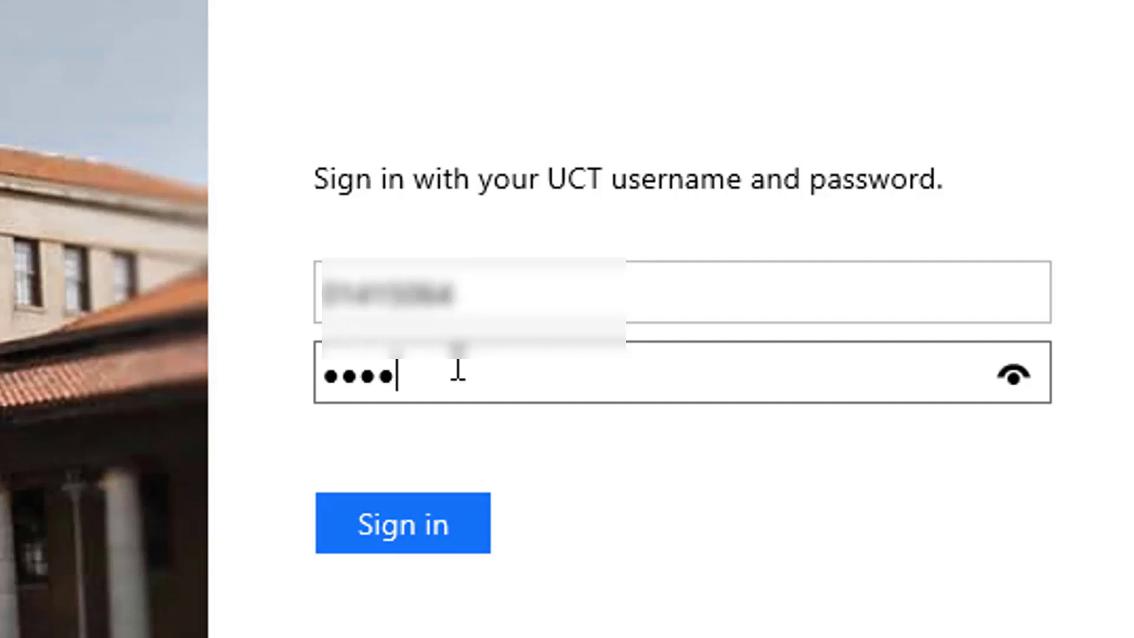
{"action": "type", "text": "•••••••"}
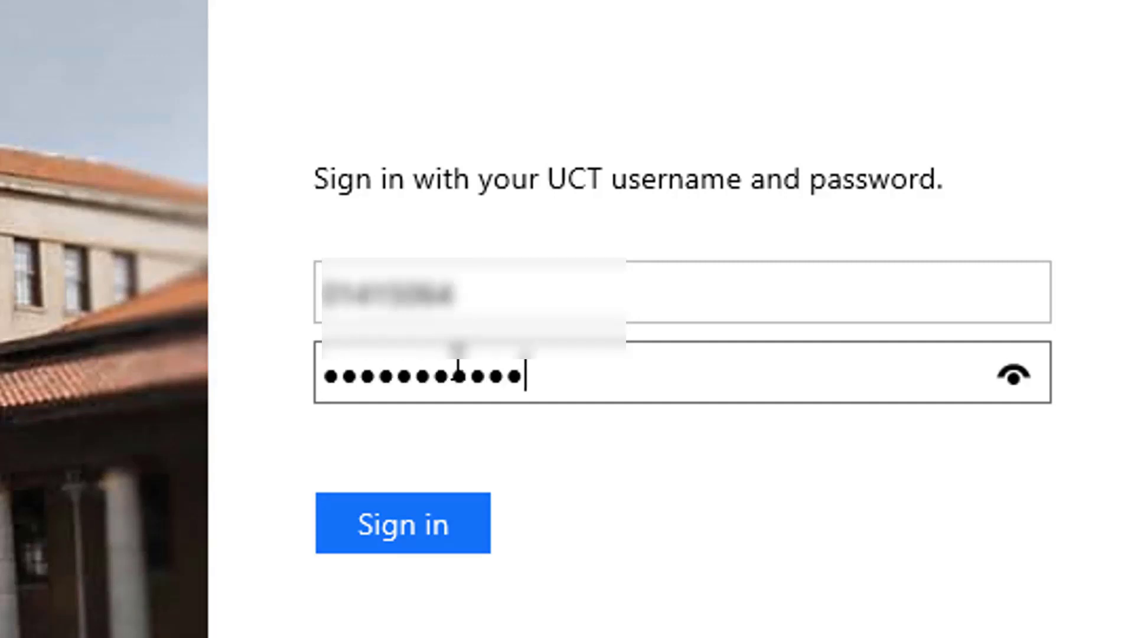
{"action": "type", "text": "••••••"}
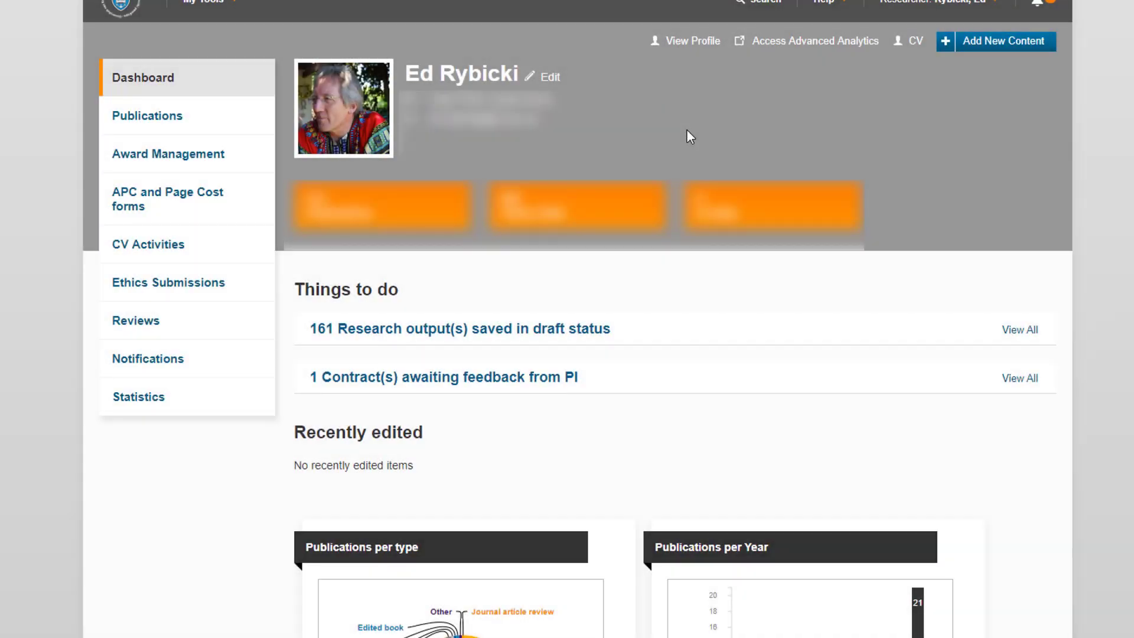
Add new content of type Project Application/ Approval Request.
{"action": "left_click", "coordinate": [997, 56]}
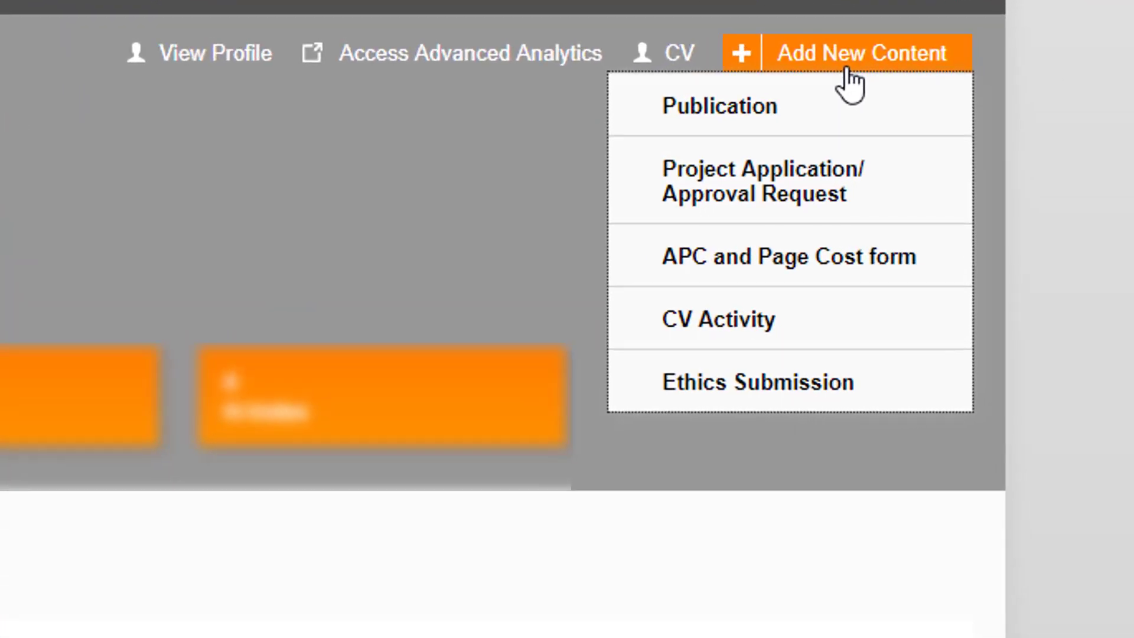
{"action": "left_click", "coordinate": [830, 198]}
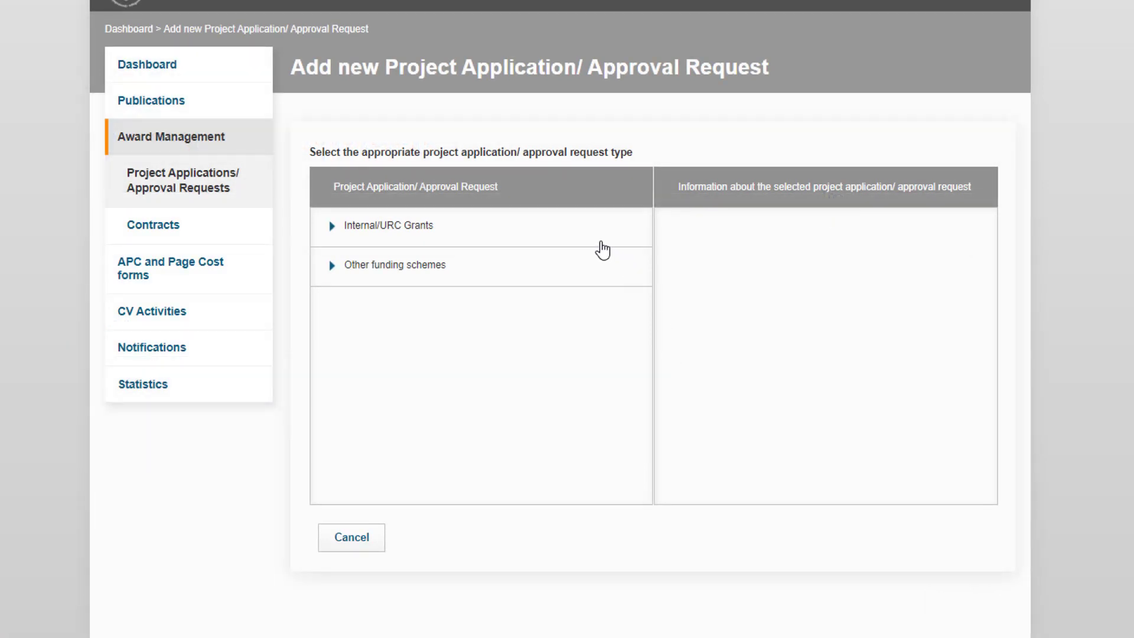
Review the descriptions of Other funding schemes and its application and contract stage approvals.
{"action": "left_click", "coordinate": [601, 242]}
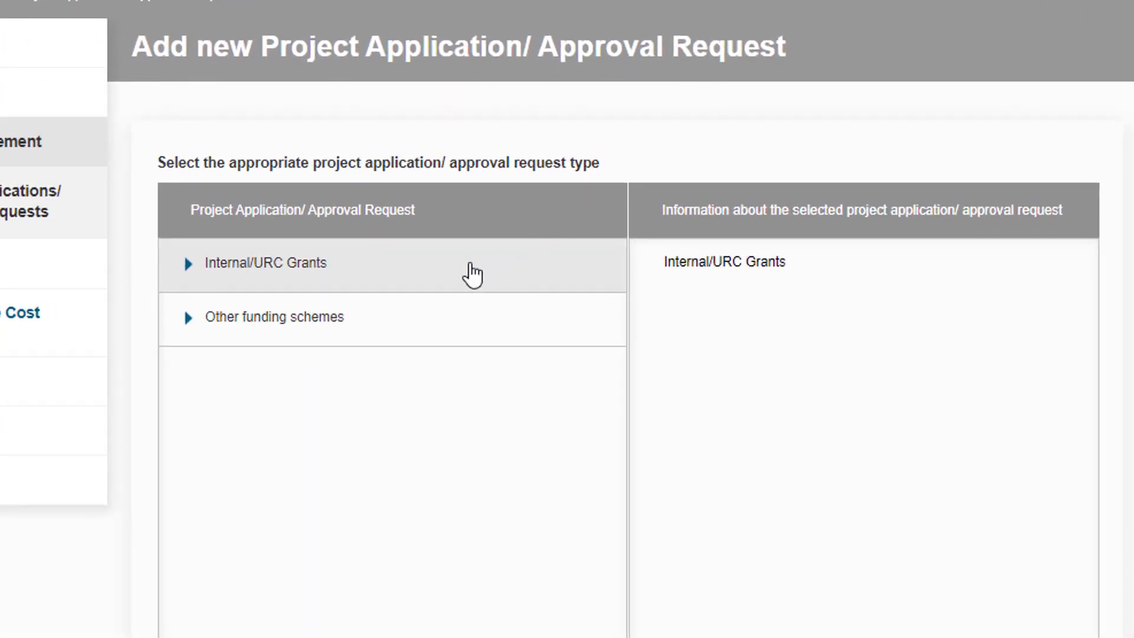
{"action": "left_click", "coordinate": [471, 323]}
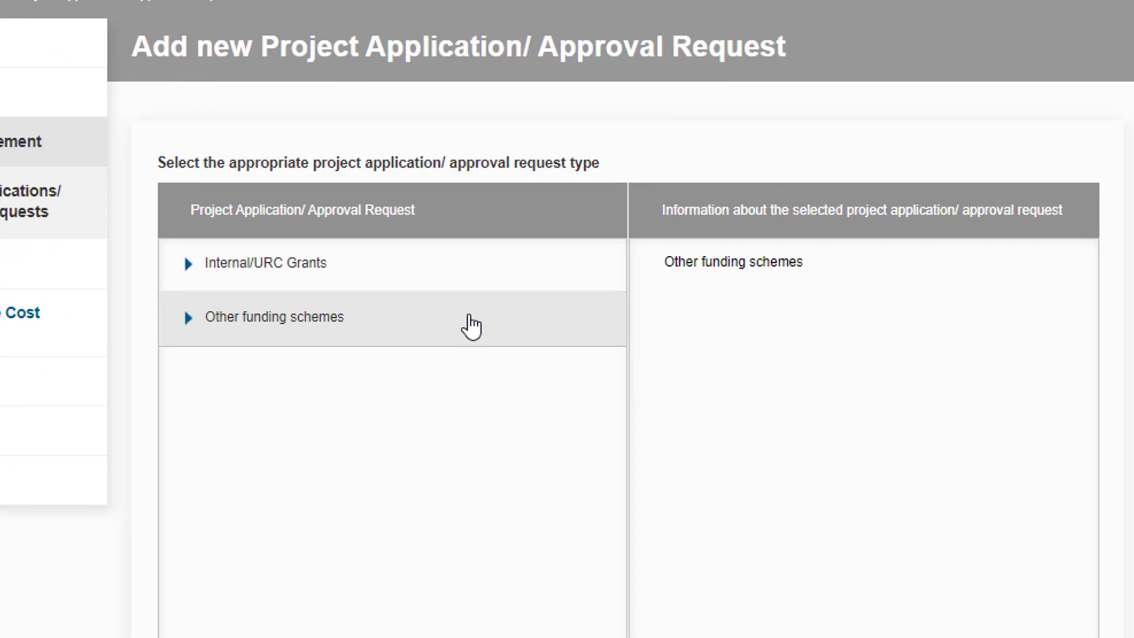
{"action": "left_click", "coordinate": [214, 381]}
{"action": "left_click", "coordinate": [446, 449]}
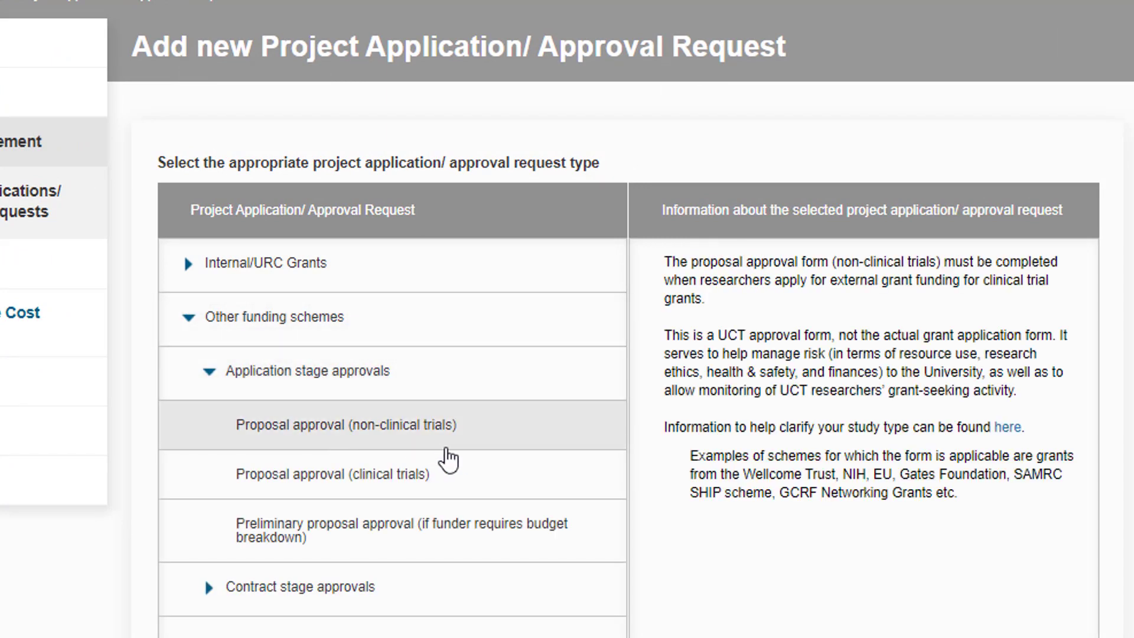
{"action": "left_click", "coordinate": [454, 467]}
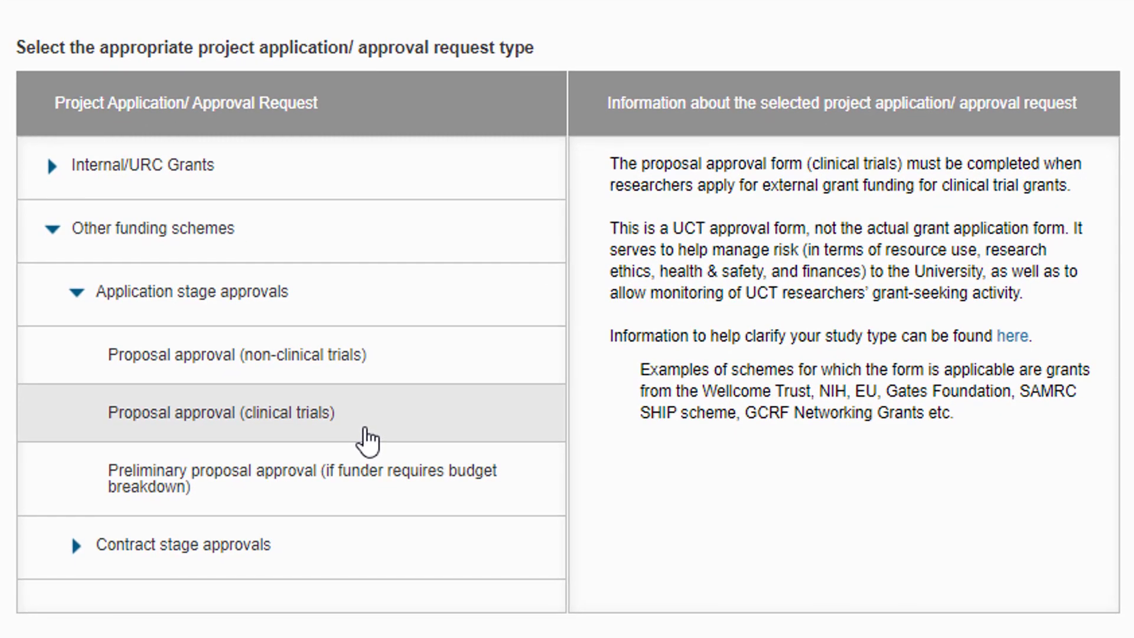
{"action": "left_click", "coordinate": [359, 487]}
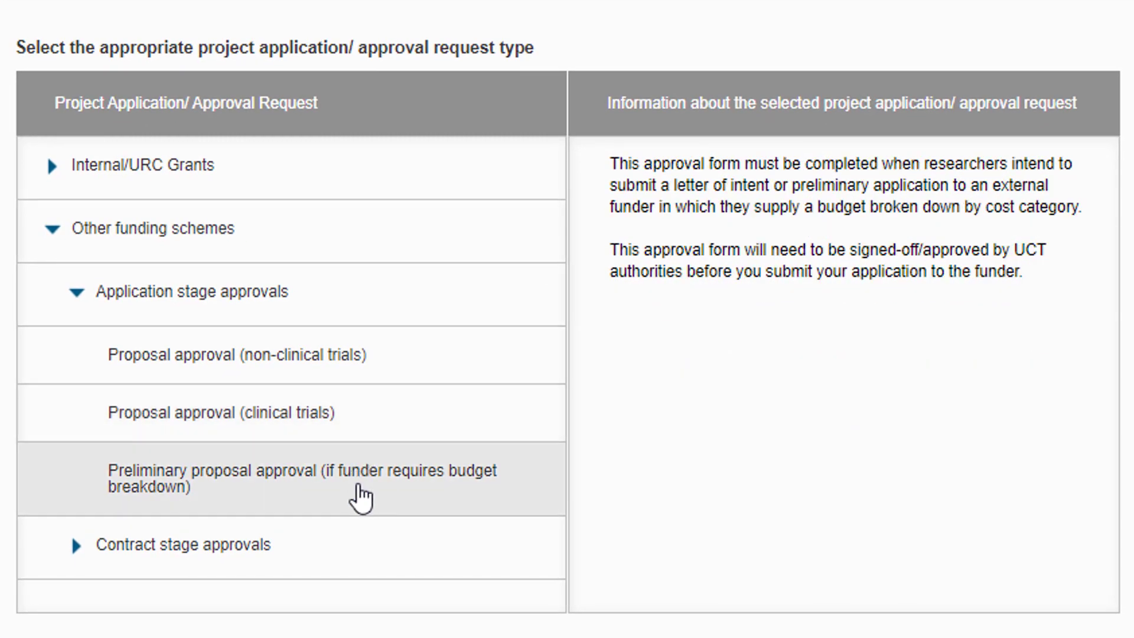
{"action": "left_click", "coordinate": [254, 550]}
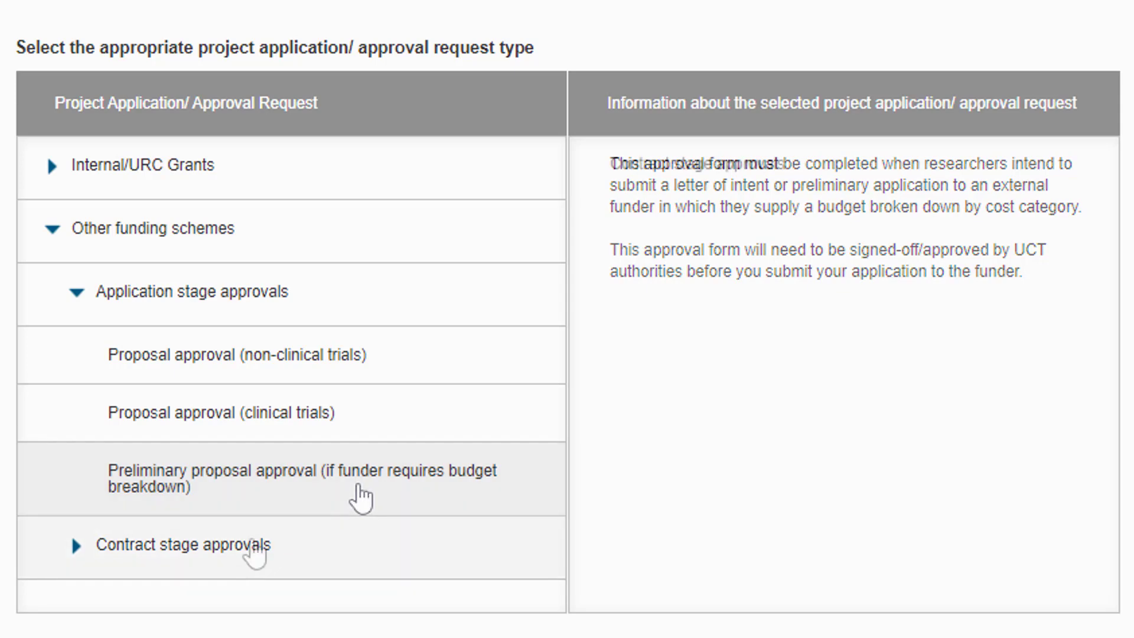
{"action": "left_click", "coordinate": [318, 450]}
{"action": "scroll", "coordinate": [377, 502], "scroll_direction": "down", "scroll_amount": 1}
{"action": "scroll", "coordinate": [376, 502], "scroll_direction": "down", "scroll_amount": 1}
{"action": "left_click", "coordinate": [422, 520]}
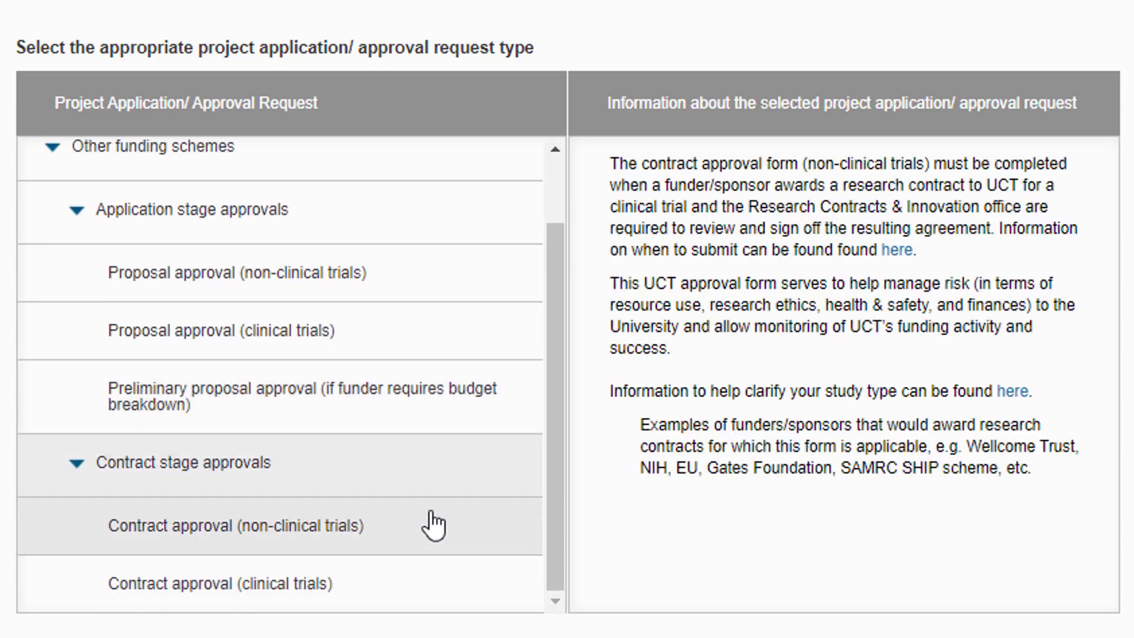
{"action": "left_click", "coordinate": [416, 575]}
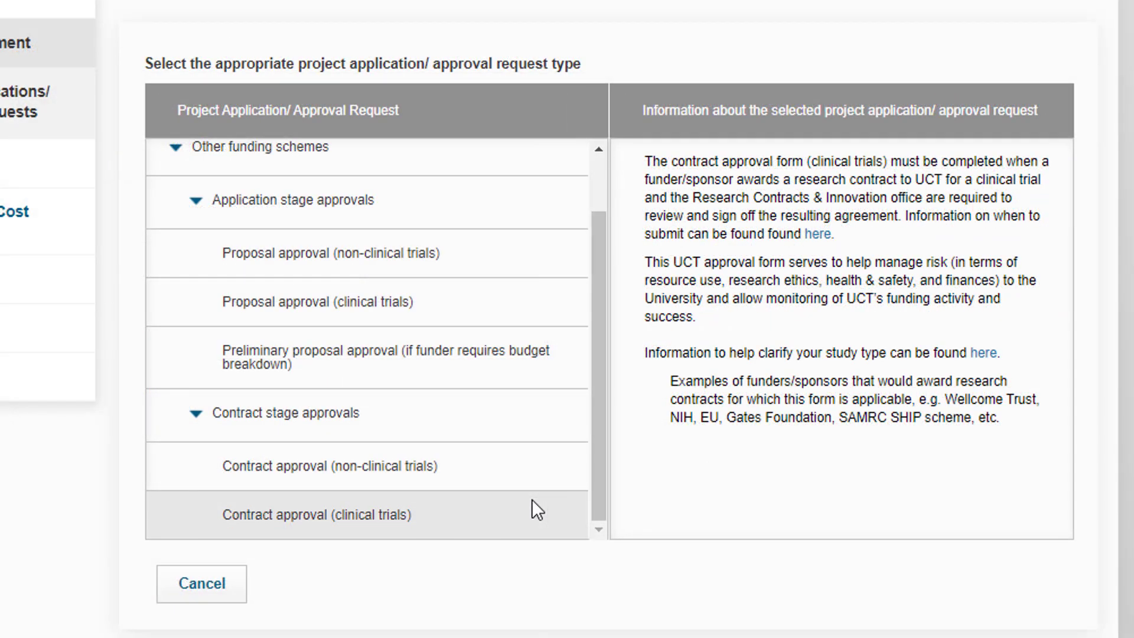
Compare the preliminary, non-clinical and clinical-trials proposal and contract approval descriptions.
{"action": "left_click", "coordinate": [536, 421]}
{"action": "left_click", "coordinate": [533, 361]}
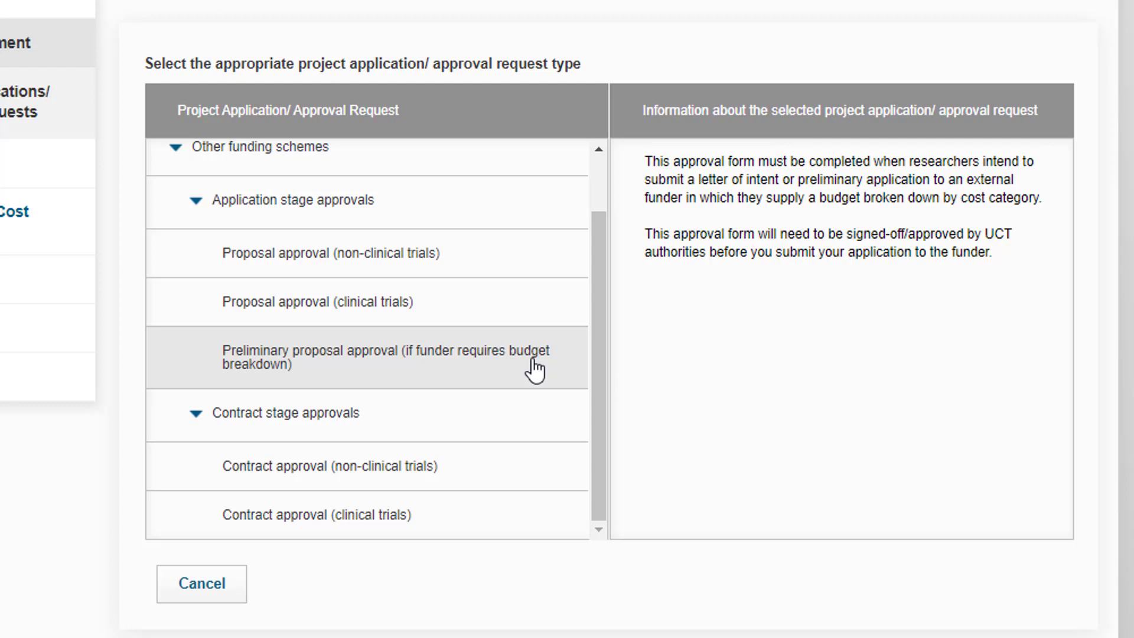
{"action": "left_click", "coordinate": [548, 260]}
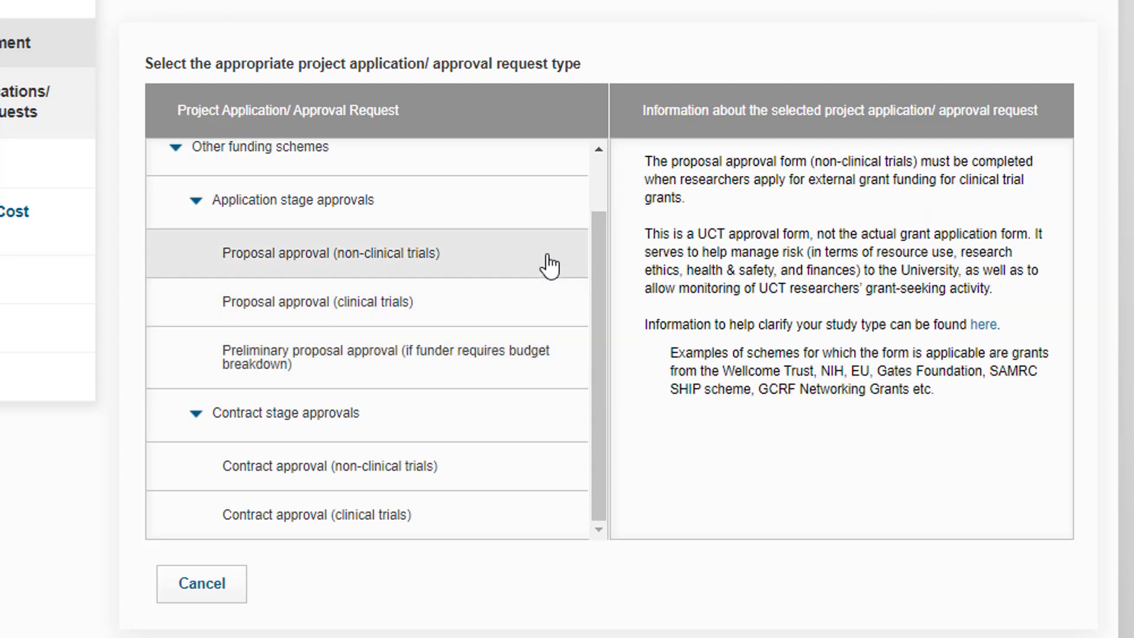
{"action": "left_click", "coordinate": [582, 204]}
{"action": "left_click", "coordinate": [579, 308]}
{"action": "left_click", "coordinate": [573, 360]}
{"action": "left_click", "coordinate": [566, 416]}
{"action": "left_click", "coordinate": [566, 467]}
{"action": "left_click", "coordinate": [567, 517]}
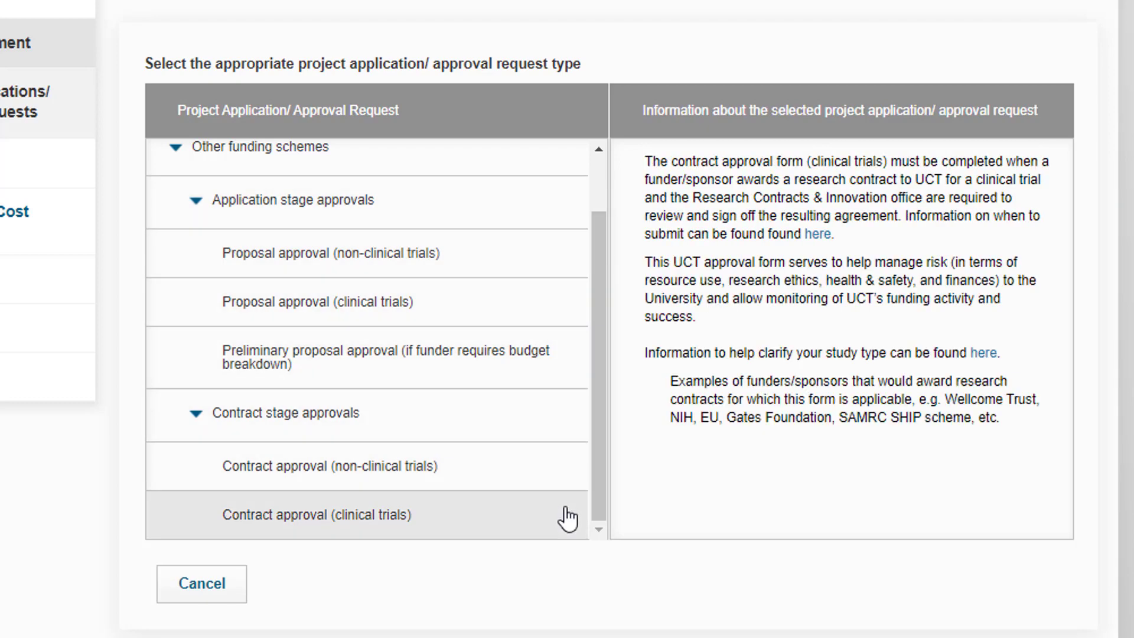
{"action": "left_click", "coordinate": [561, 416]}
{"action": "left_click", "coordinate": [555, 302]}
{"action": "left_click", "coordinate": [552, 254]}
Choose Proposal approval (clinical trials) under Application stage approvals to create the draft.
{"action": "left_click", "coordinate": [549, 204]}
{"action": "left_click", "coordinate": [545, 357]}
{"action": "left_click", "coordinate": [540, 419]}
{"action": "left_click", "coordinate": [534, 466]}
{"action": "left_click", "coordinate": [531, 514]}
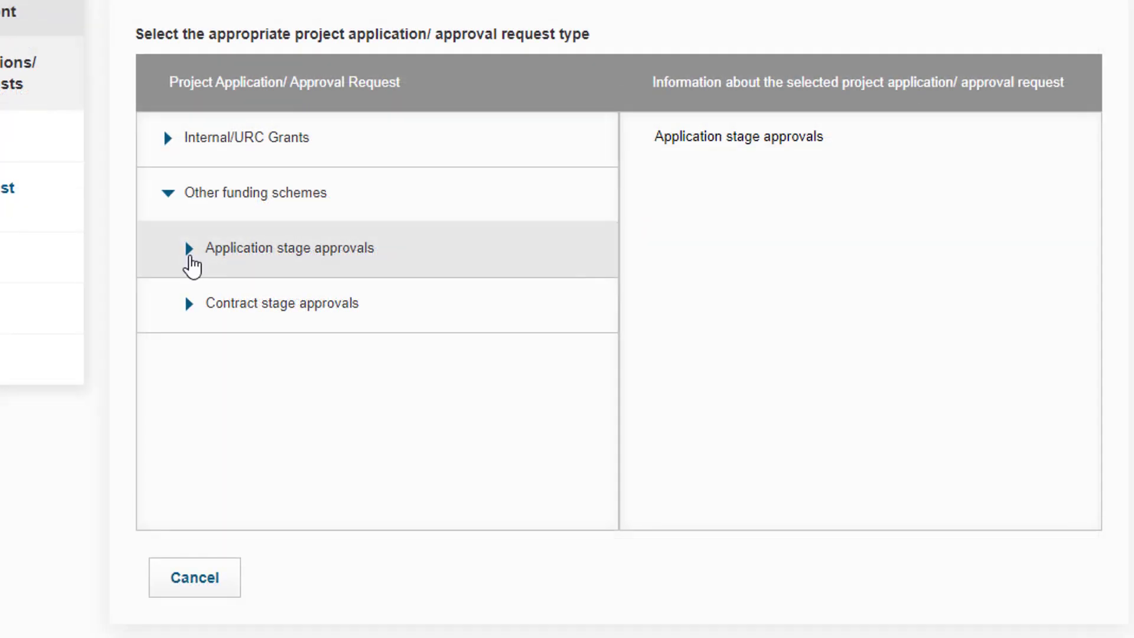
{"action": "left_click", "coordinate": [190, 252]}
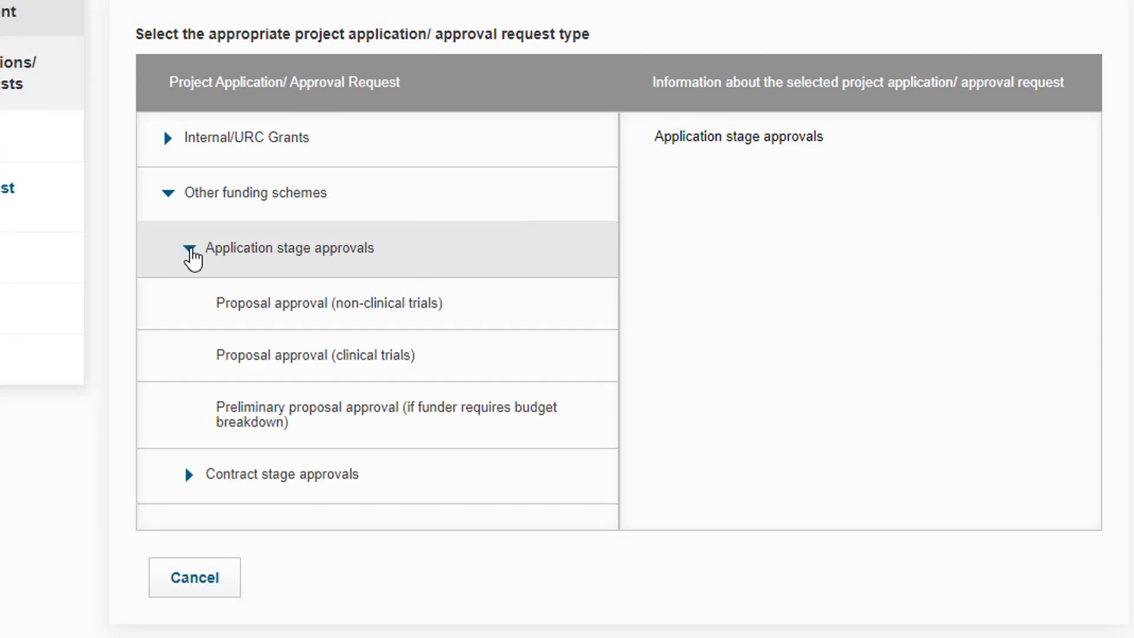
{"action": "left_click", "coordinate": [322, 357]}
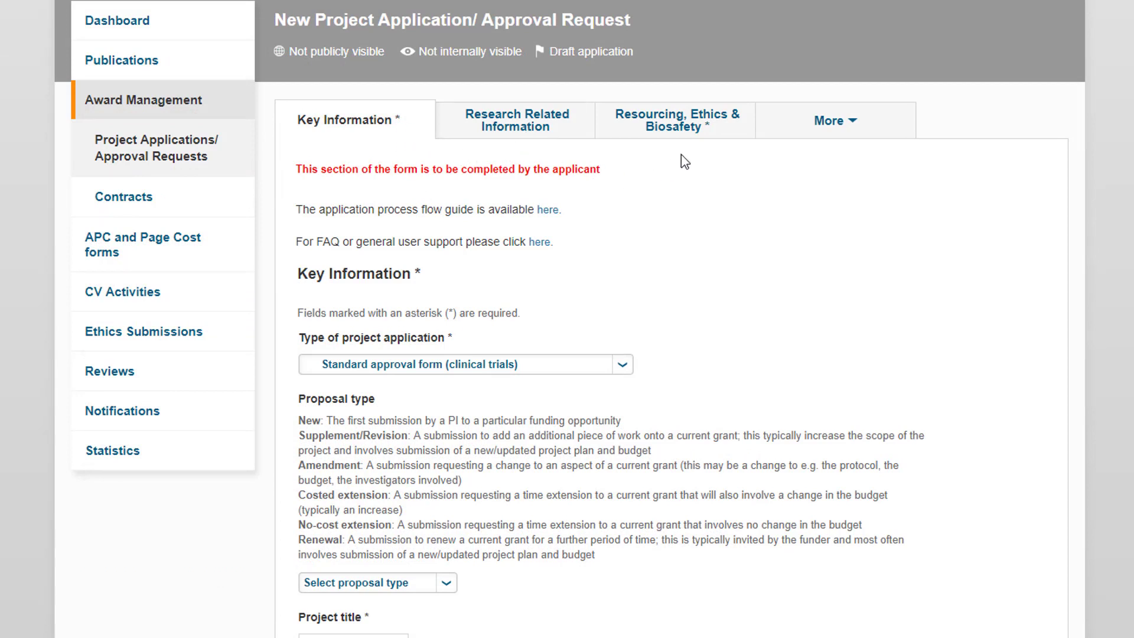
{"action": "left_click", "coordinate": [852, 121]}
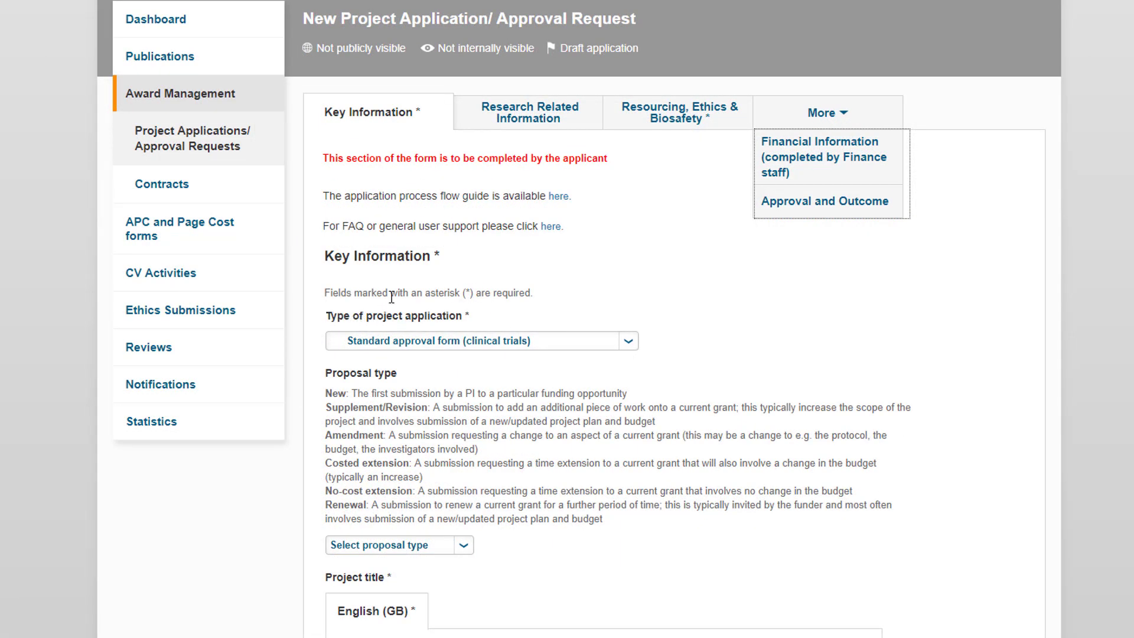
{"action": "left_click", "coordinate": [534, 293]}
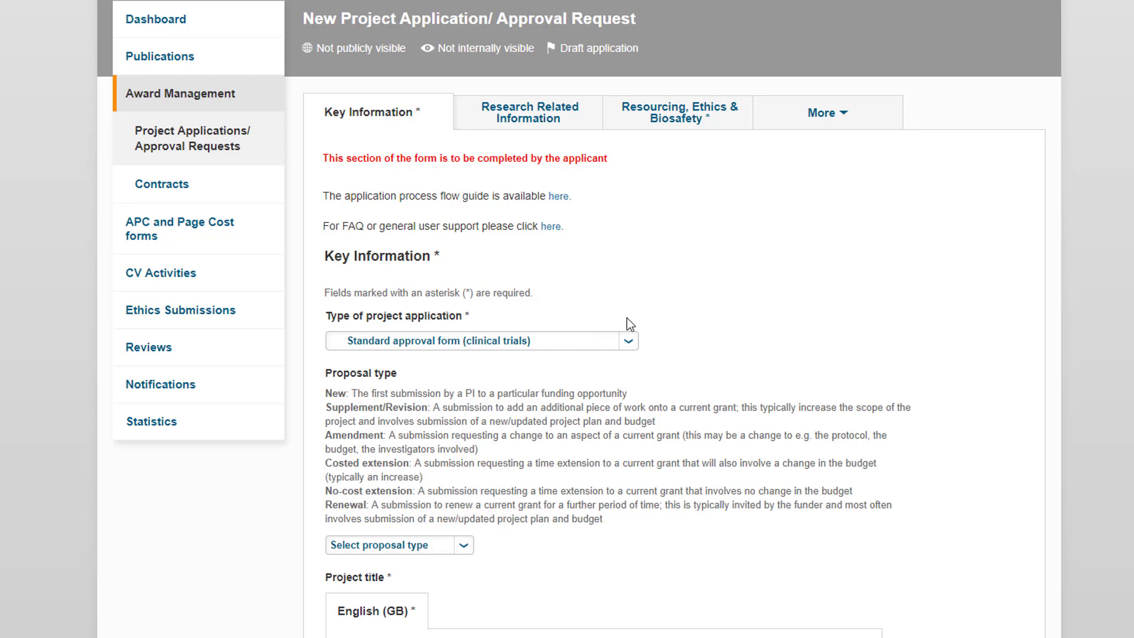
{"action": "left_click", "coordinate": [630, 342]}
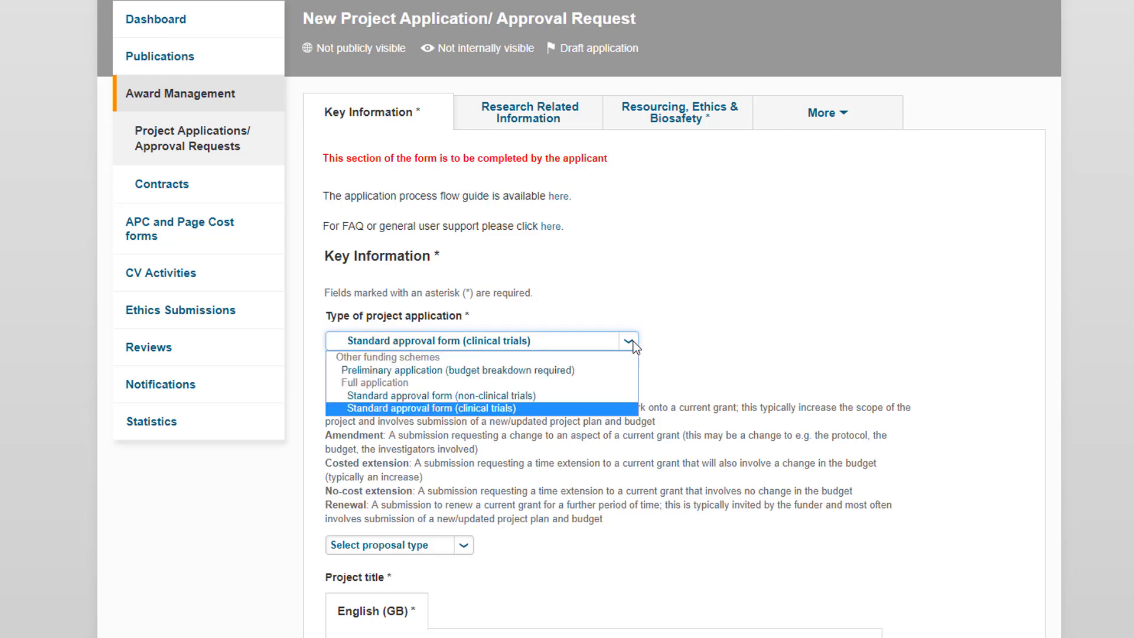
{"action": "left_click", "coordinate": [633, 343]}
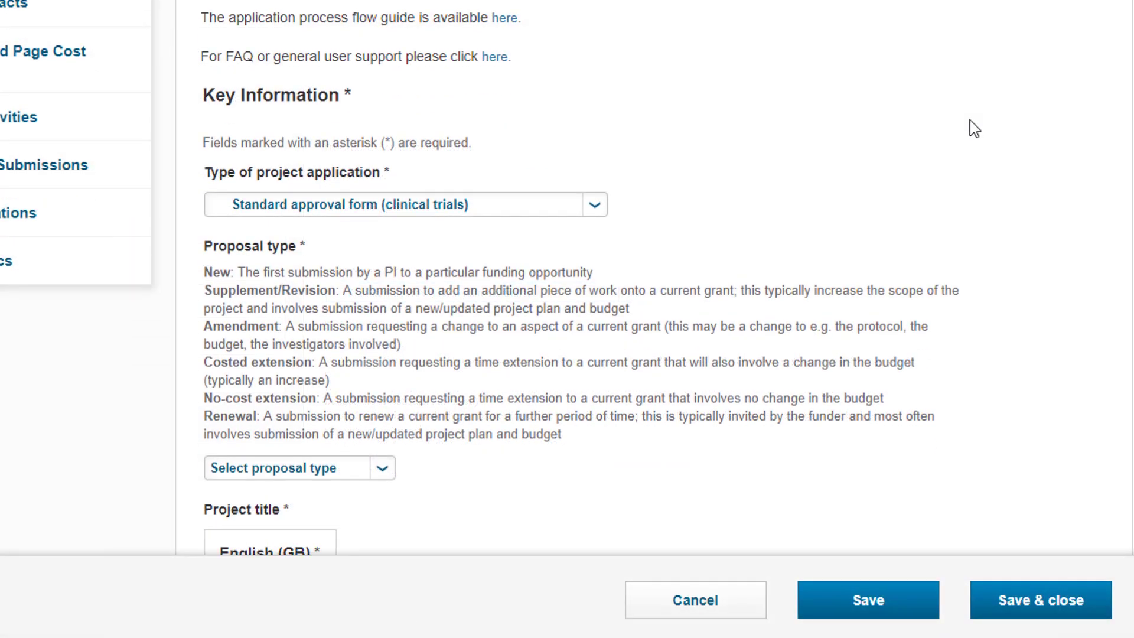
Attach the Funding opportunity file to the application and begin the faculty finance note.
{"action": "scroll", "coordinate": [916, 285], "scroll_direction": "down", "scroll_amount": 5}
{"action": "scroll", "coordinate": [975, 128], "scroll_direction": "down", "scroll_amount": 7}
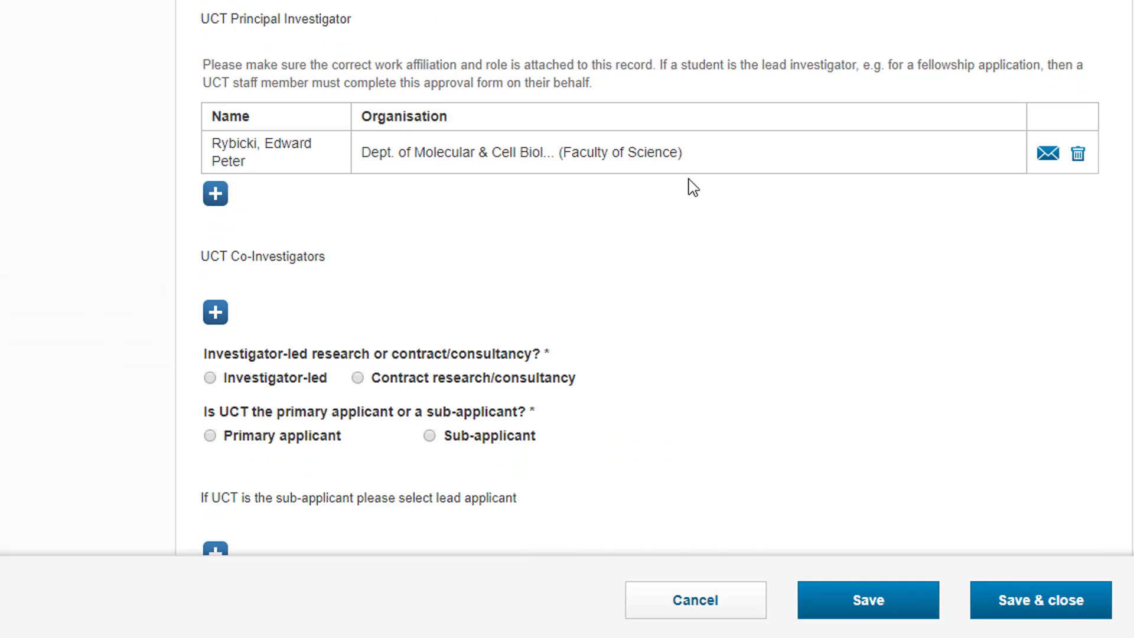
{"action": "scroll", "coordinate": [692, 186], "scroll_direction": "up", "scroll_amount": 7}
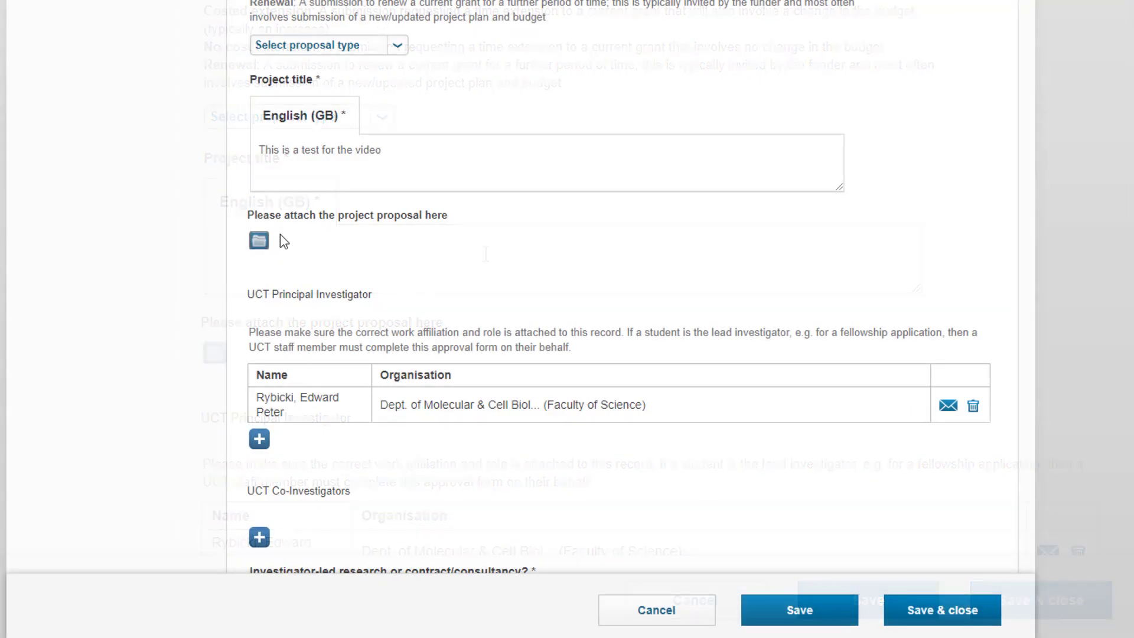
{"action": "left_click", "coordinate": [260, 242]}
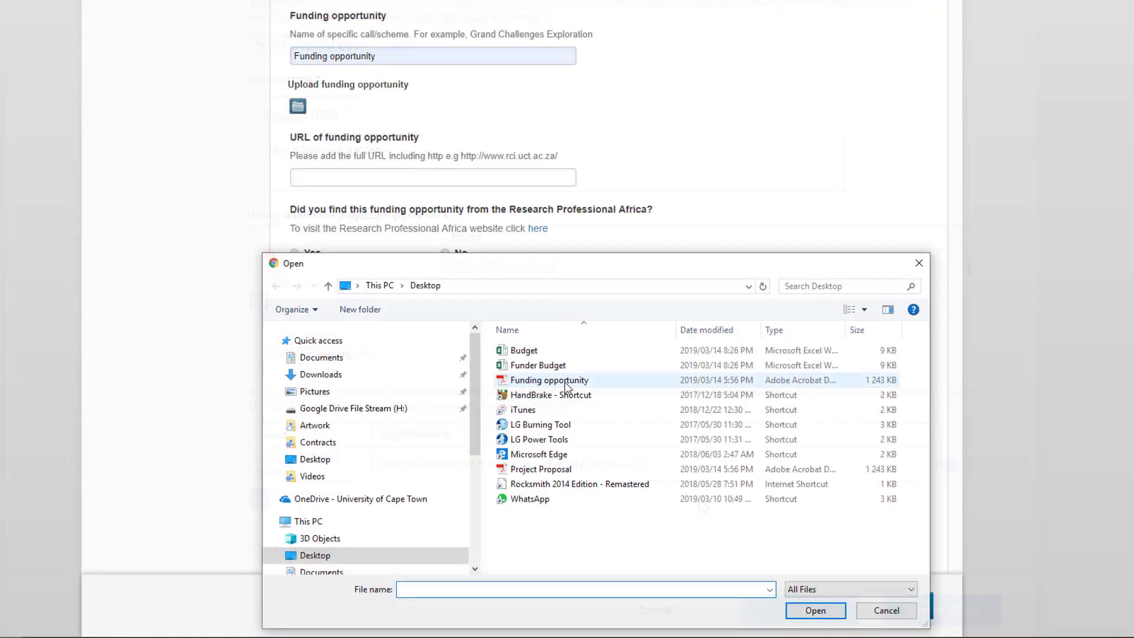
{"action": "double_click", "coordinate": [565, 382]}
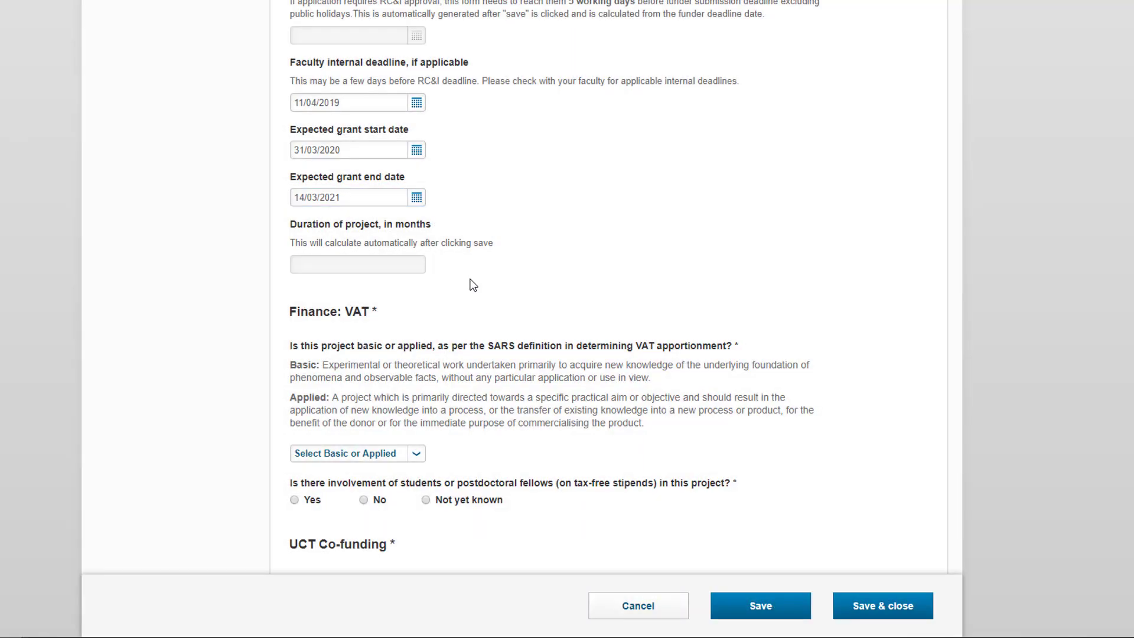
{"action": "left_click", "coordinate": [361, 285]}
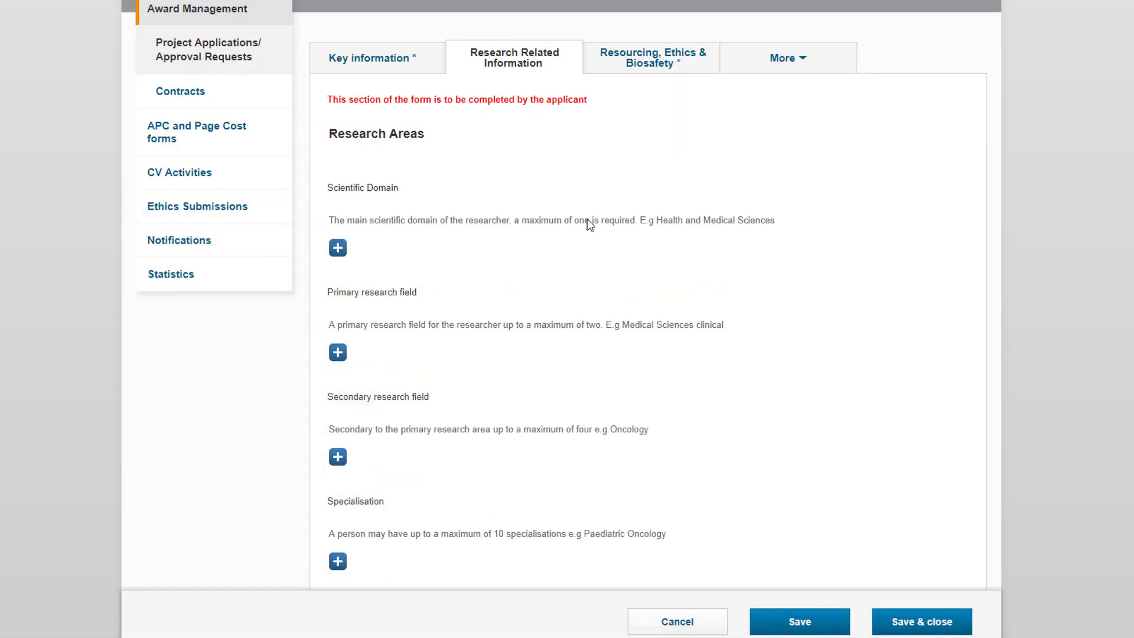
{"action": "scroll", "coordinate": [587, 218], "scroll_direction": "down", "scroll_amount": 1}
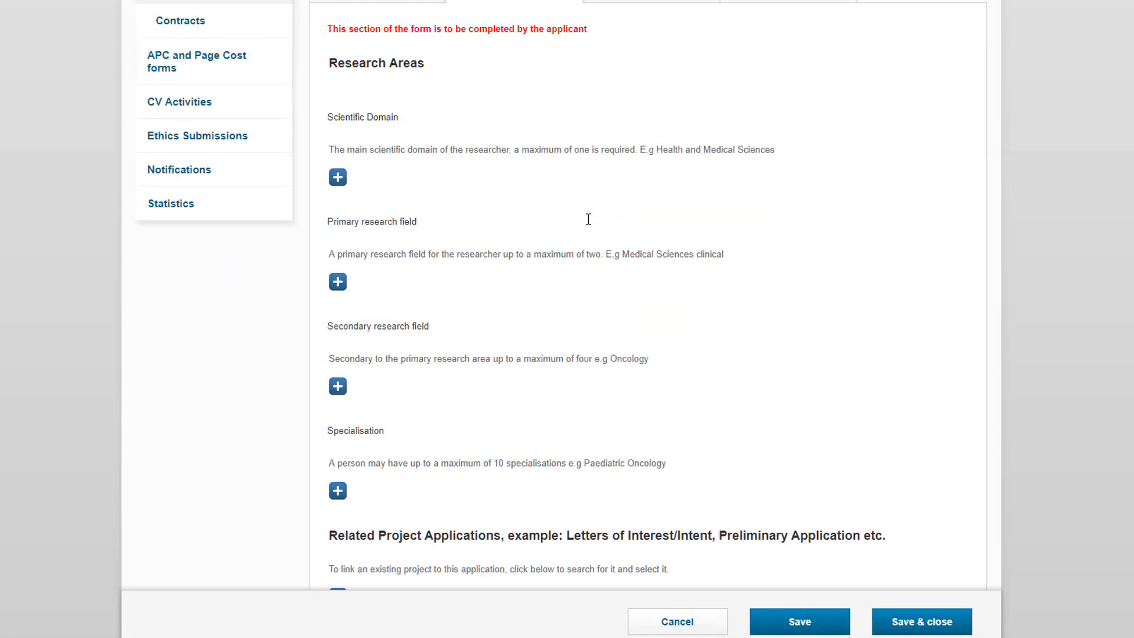
Set Health sciences as scientific domain and Medical sciences: Clinical as primary research field.
{"action": "left_click", "coordinate": [337, 177]}
{"action": "type", "text": "health"}
{"action": "key", "text": "Return"}
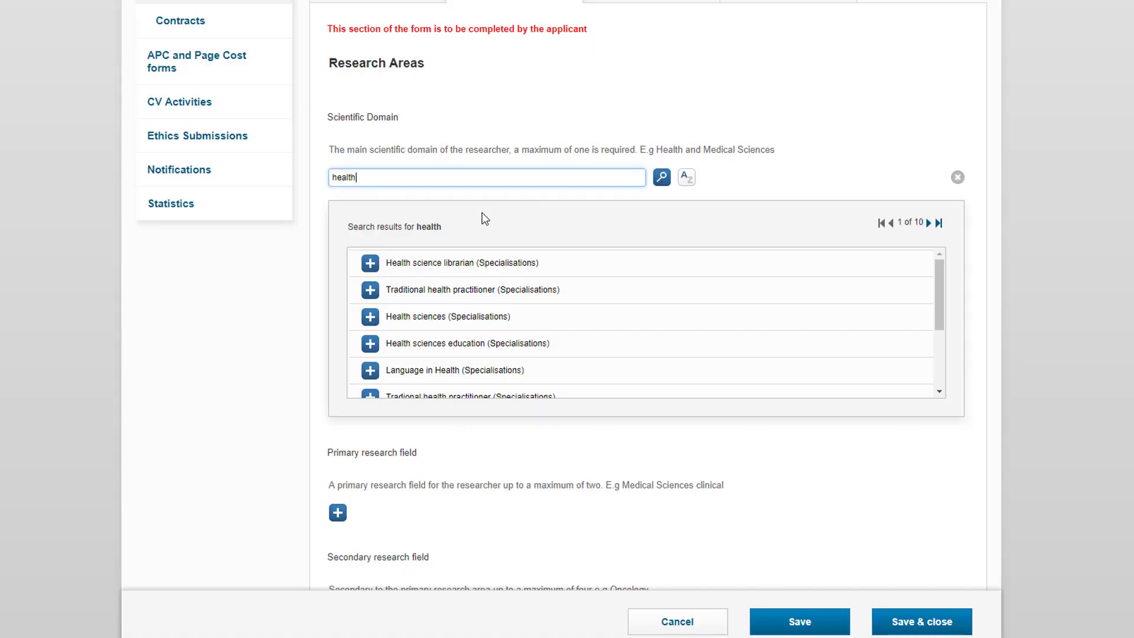
{"action": "left_click", "coordinate": [370, 317]}
{"action": "scroll", "coordinate": [374, 328], "scroll_direction": "down", "scroll_amount": 1}
{"action": "left_click", "coordinate": [338, 228]}
{"action": "type", "text": "Medical"}
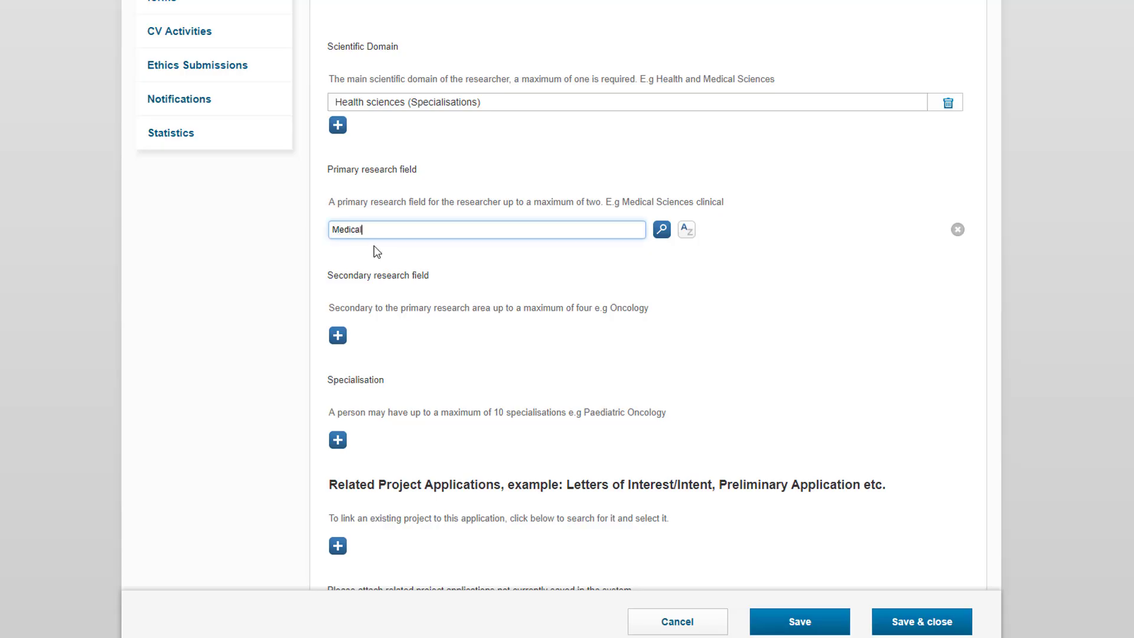
{"action": "key", "text": "Return"}
{"action": "type", "text": "scie"}
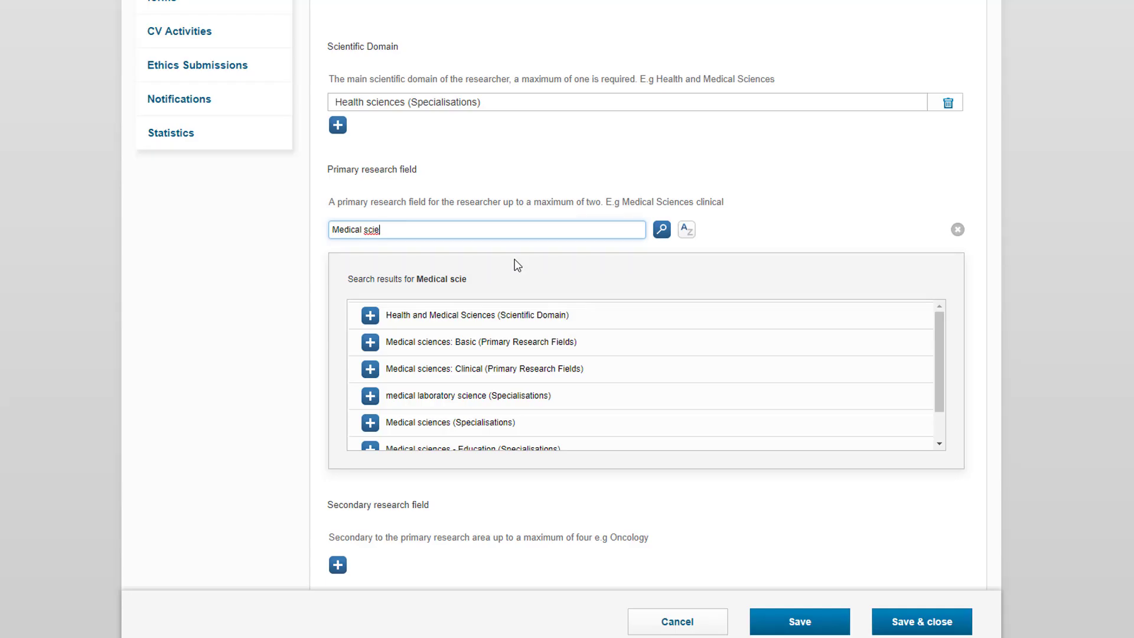
{"action": "left_click", "coordinate": [370, 369]}
{"action": "scroll", "coordinate": [417, 236], "scroll_direction": "down", "scroll_amount": 3}
Add Oncology as secondary research field and Paediatric audiology - Assessment as specialisation.
{"action": "left_click", "coordinate": [337, 210]}
{"action": "type", "text": "oncology"}
{"action": "key", "text": "Return"}
{"action": "left_click", "coordinate": [370, 305]}
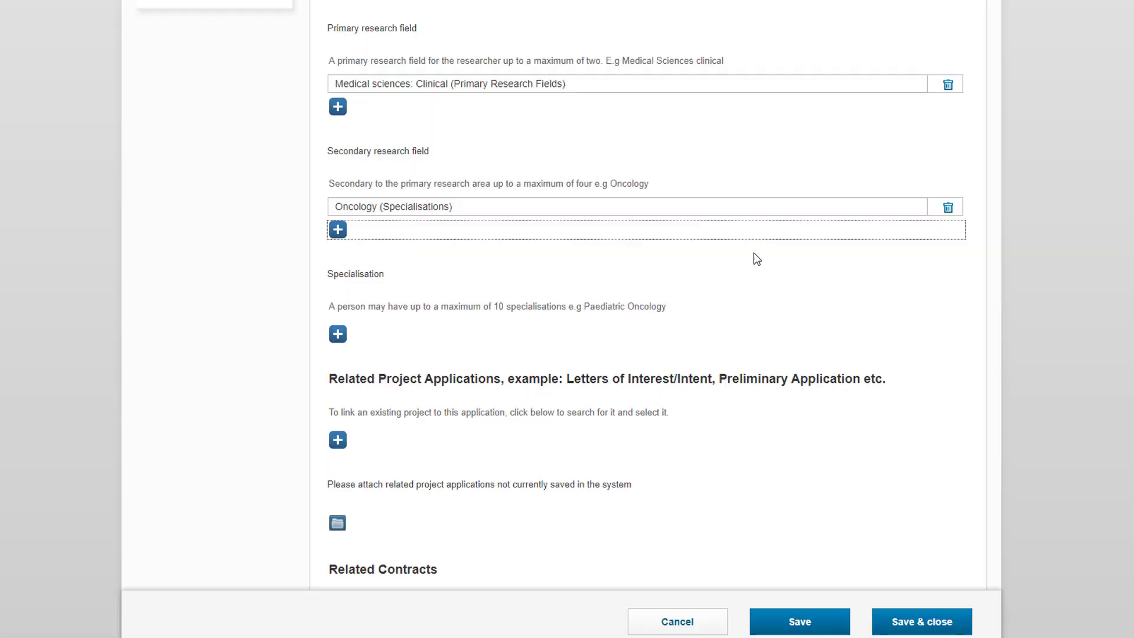
{"action": "scroll", "coordinate": [757, 259], "scroll_direction": "down", "scroll_amount": 2}
{"action": "left_click", "coordinate": [337, 193]}
{"action": "type", "text": "Paedi"}
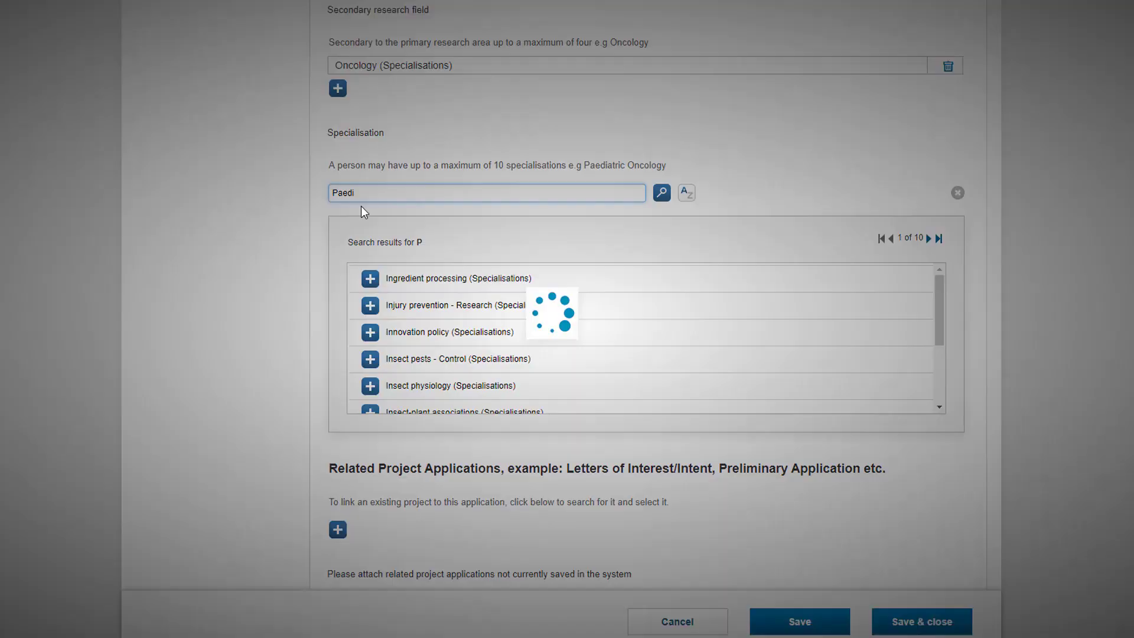
{"action": "type", "text": "atric on"}
{"action": "left_click", "coordinate": [370, 279]}
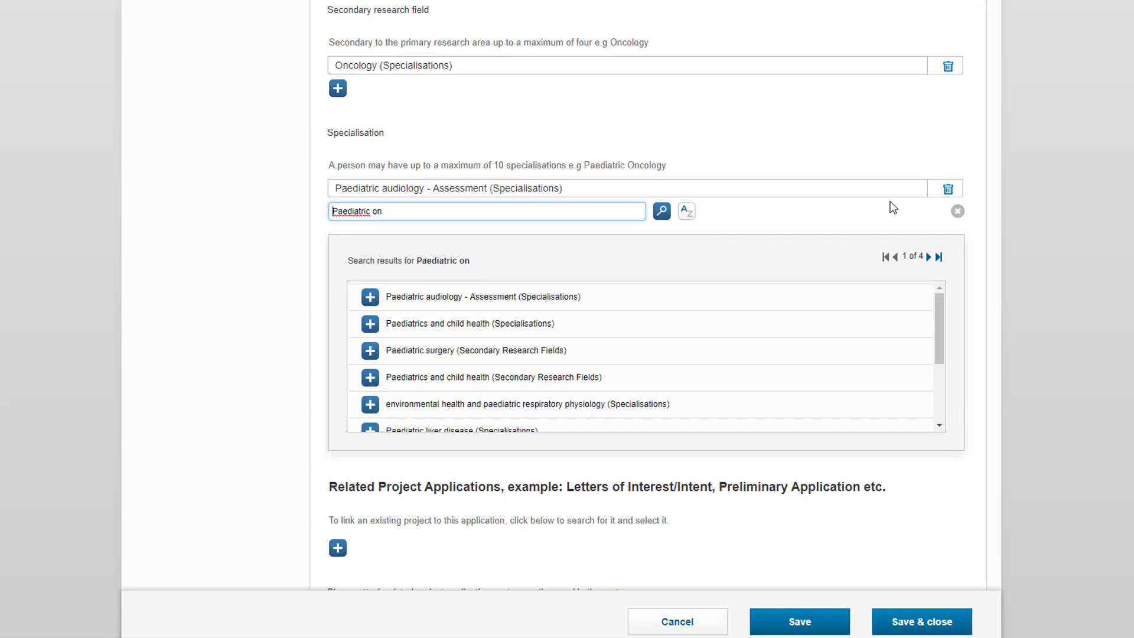
{"action": "left_click", "coordinate": [957, 211]}
Link the conference travel project application as a related project.
{"action": "left_click", "coordinate": [337, 246]}
{"action": "left_click", "coordinate": [661, 245]}
{"action": "left_click", "coordinate": [370, 409]}
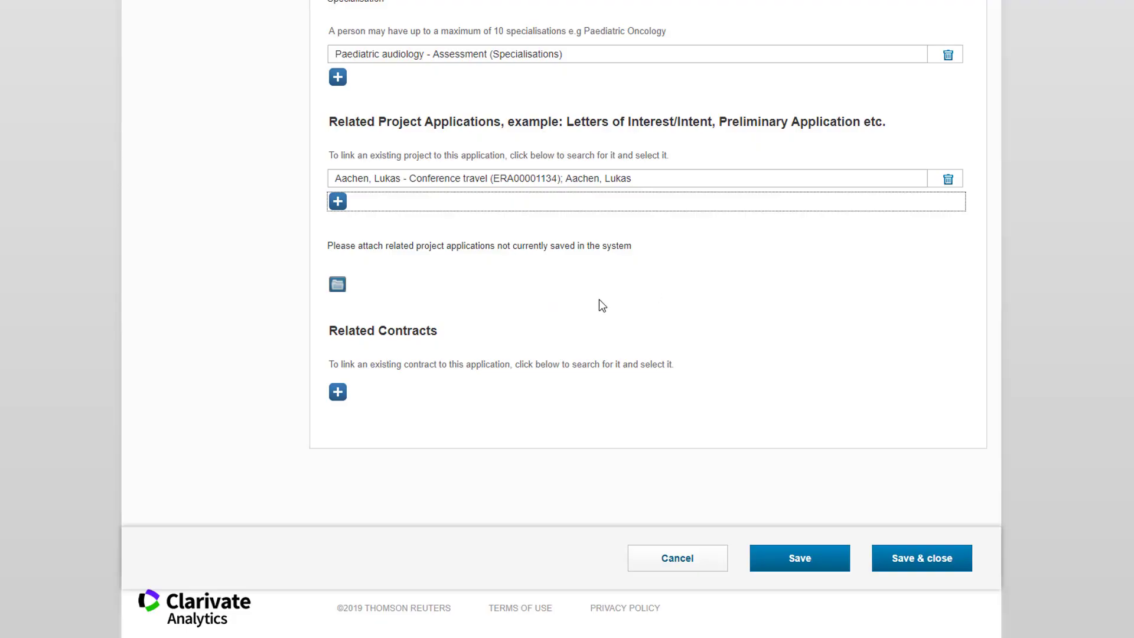
Link the Test (00000354) clinical trial contract and save the application.
{"action": "left_click", "coordinate": [337, 392]}
{"action": "left_click", "coordinate": [686, 390]}
{"action": "left_click", "coordinate": [439, 289]}
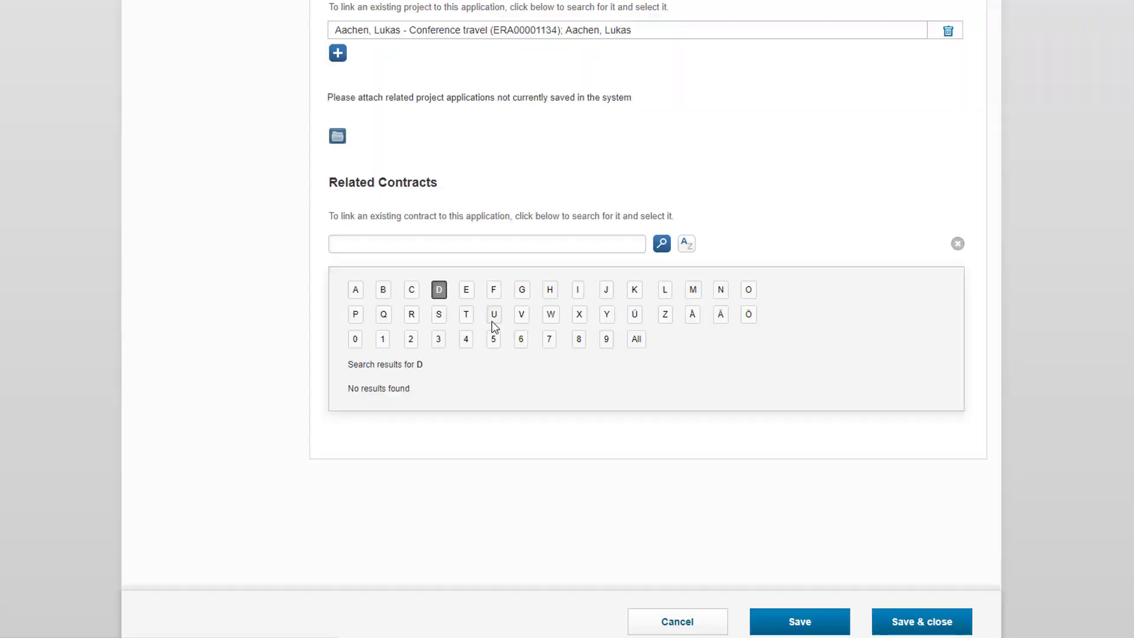
{"action": "left_click", "coordinate": [355, 290]}
{"action": "left_click", "coordinate": [957, 244]}
{"action": "left_click", "coordinate": [338, 389]}
{"action": "left_click", "coordinate": [687, 390]}
{"action": "left_click", "coordinate": [370, 428]}
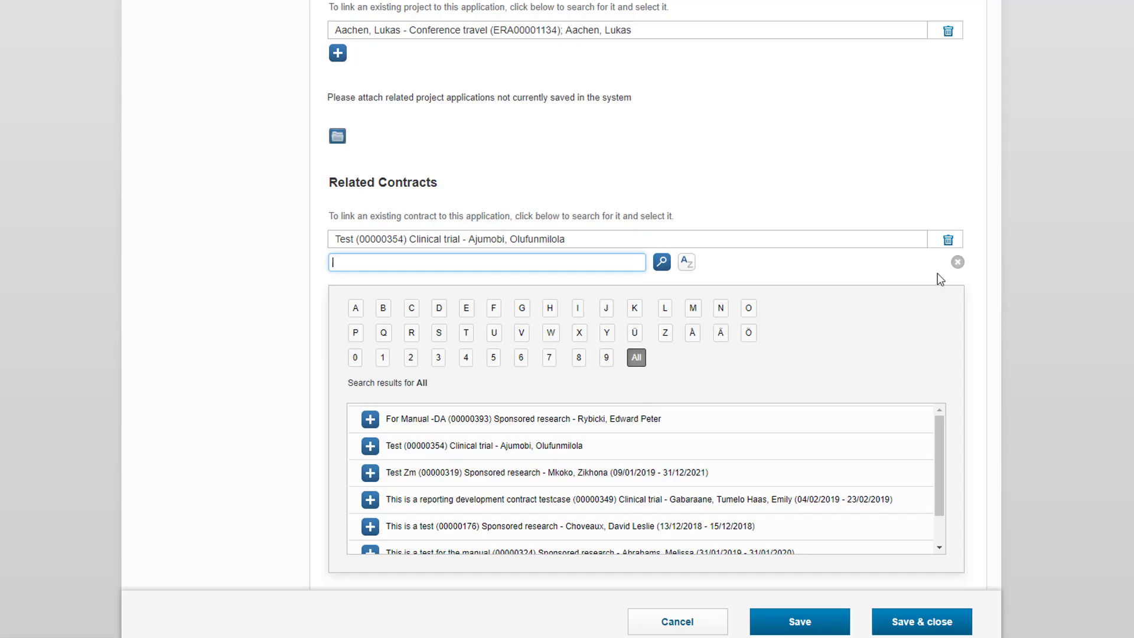
{"action": "left_click", "coordinate": [957, 262]}
{"action": "left_click", "coordinate": [800, 622]}
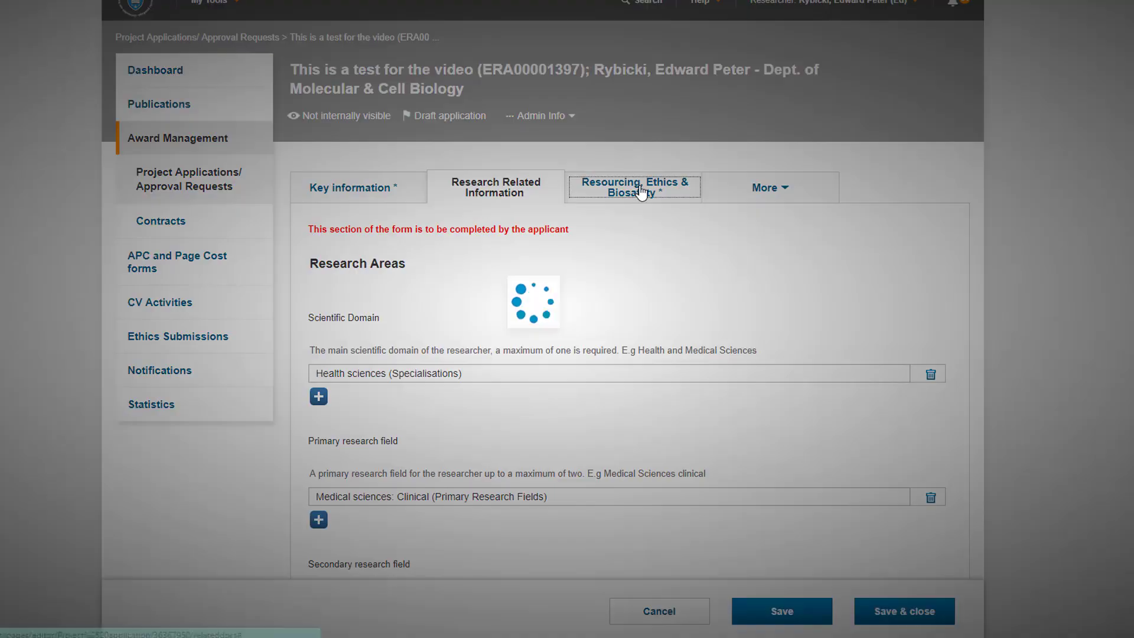
Mark classroom space available, laboratory space new and budgeted, other infrastructure confirmed by other authority.
{"action": "scroll", "coordinate": [644, 235], "scroll_direction": "down", "scroll_amount": 3}
{"action": "left_click", "coordinate": [565, 248]}
{"action": "left_click", "coordinate": [565, 273]}
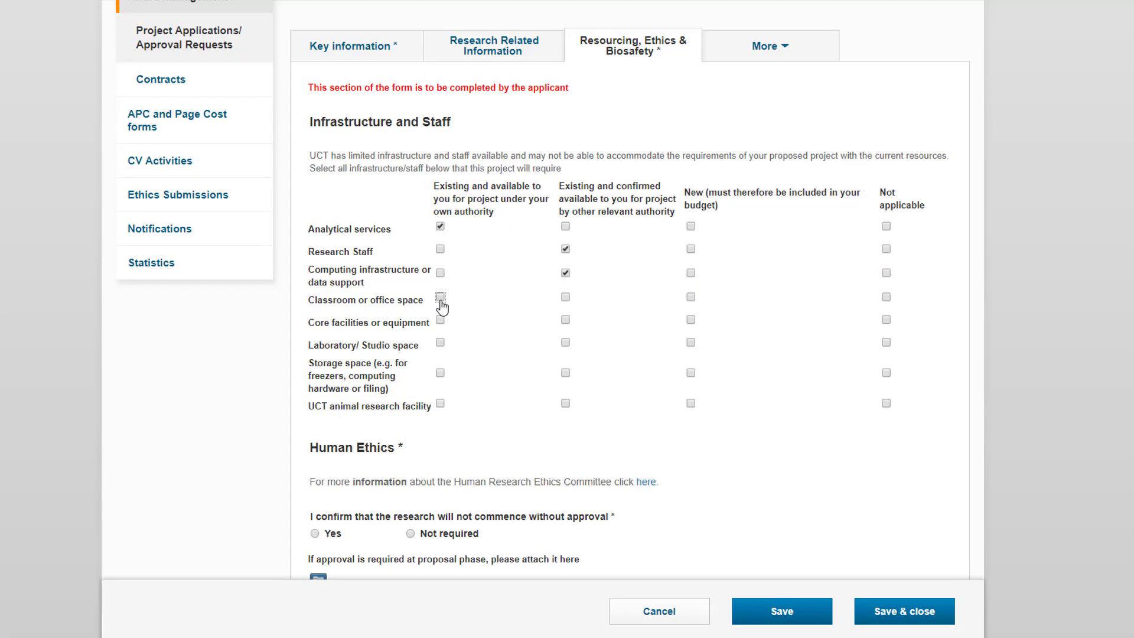
{"action": "left_click", "coordinate": [440, 296]}
{"action": "left_click", "coordinate": [565, 320]}
{"action": "left_click", "coordinate": [690, 342]}
{"action": "left_click", "coordinate": [565, 373]}
{"action": "left_click", "coordinate": [565, 403]}
{"action": "scroll", "coordinate": [626, 359], "scroll_direction": "down", "scroll_amount": 5}
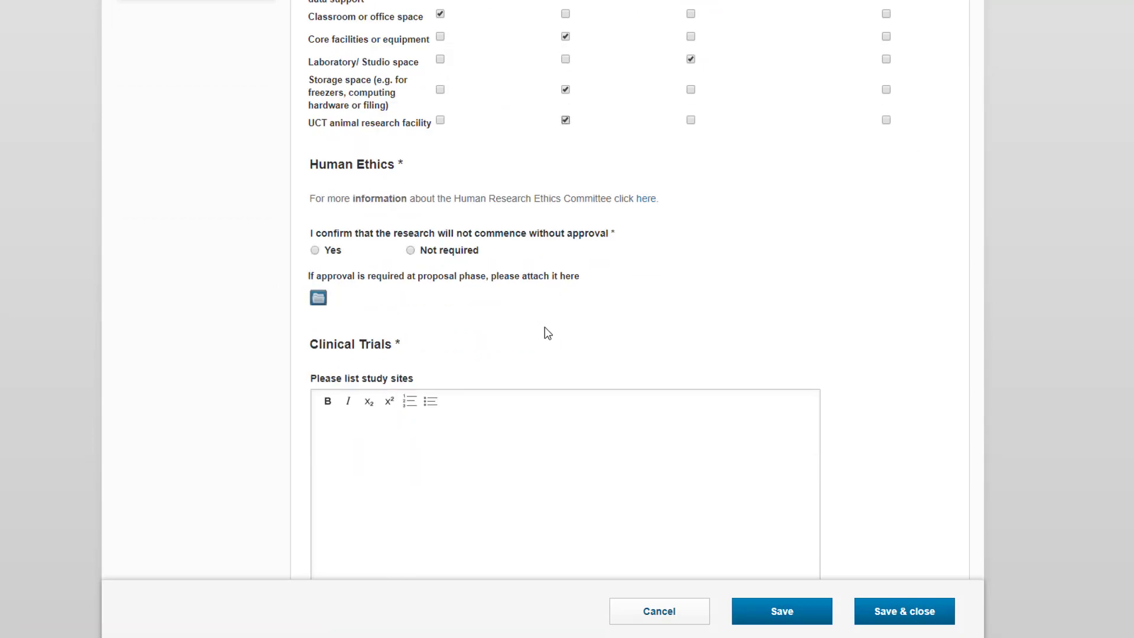
Mark human ethics not required, enter study sites 'This is some information', and choose Other phase 1.
{"action": "left_click", "coordinate": [410, 250]}
{"action": "scroll", "coordinate": [410, 250], "scroll_direction": "down", "scroll_amount": 2}
{"action": "left_click", "coordinate": [420, 289]}
{"action": "type", "text": "This is some informati"}
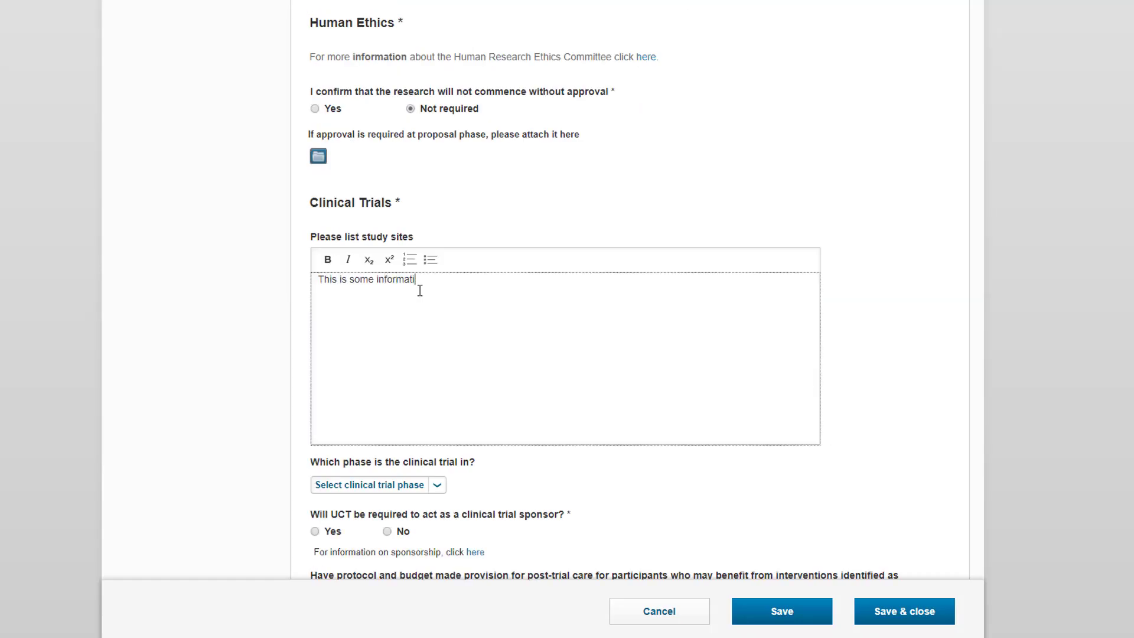
{"action": "type", "text": "on"}
{"action": "scroll", "coordinate": [438, 291], "scroll_direction": "down", "scroll_amount": 3}
{"action": "left_click", "coordinate": [414, 268]}
{"action": "left_click", "coordinate": [366, 308]}
{"action": "scroll", "coordinate": [429, 317], "scroll_direction": "down", "scroll_amount": 1}
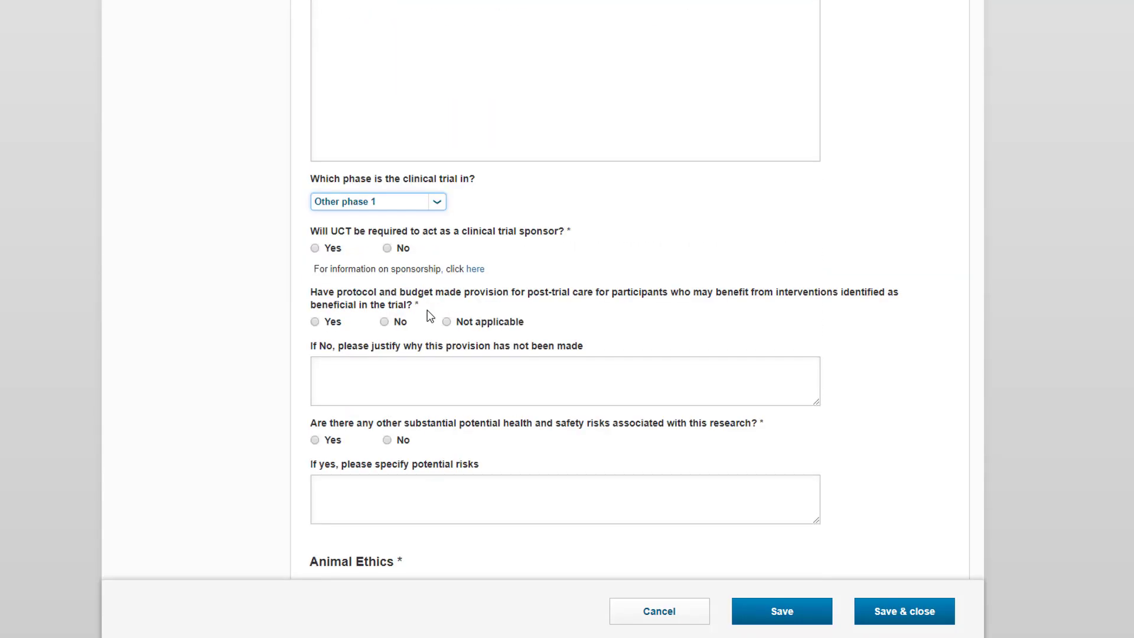
State UCT sponsors the trial, no post-trial care with justification 'This is a justification', no other health risks.
{"action": "left_click", "coordinate": [332, 251]}
{"action": "scroll", "coordinate": [331, 260], "scroll_direction": "down", "scroll_amount": 1}
{"action": "left_click", "coordinate": [384, 250]}
{"action": "left_click", "coordinate": [388, 301]}
{"action": "type", "text": "This is a justi"}
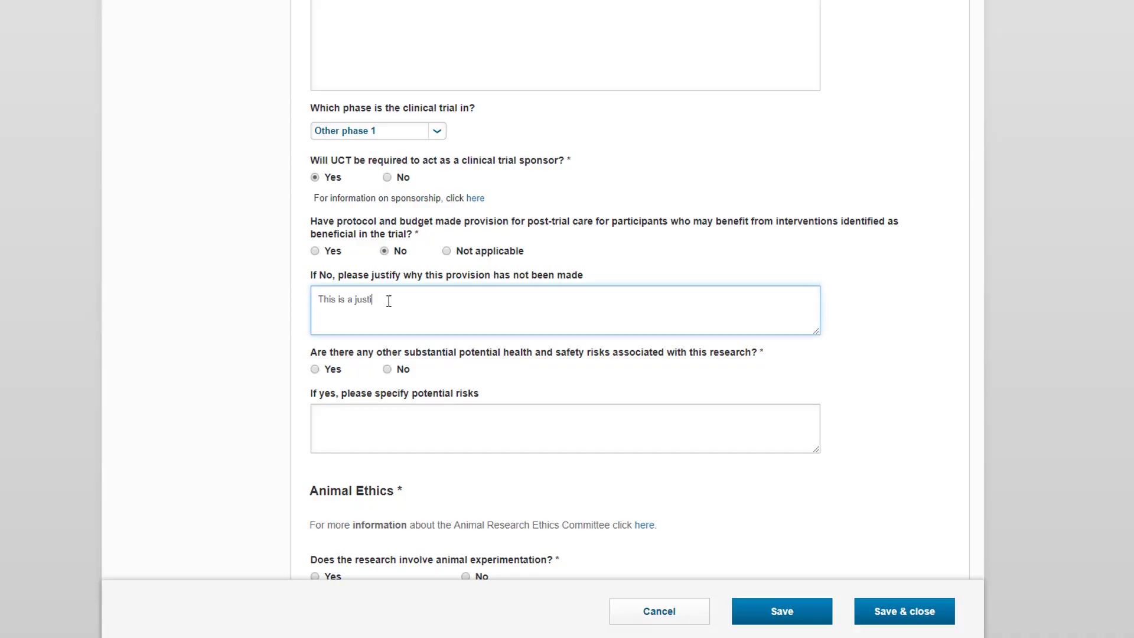
{"action": "type", "text": "fication"}
{"action": "scroll", "coordinate": [389, 301], "scroll_direction": "down", "scroll_amount": 2}
{"action": "left_click", "coordinate": [387, 225]}
Answer no animal experimentation, radio-isotopes or recombinant DNA, with animal ethics and biosafety approval not required.
{"action": "scroll", "coordinate": [379, 283], "scroll_direction": "down", "scroll_amount": 3}
{"action": "left_click", "coordinate": [466, 223]}
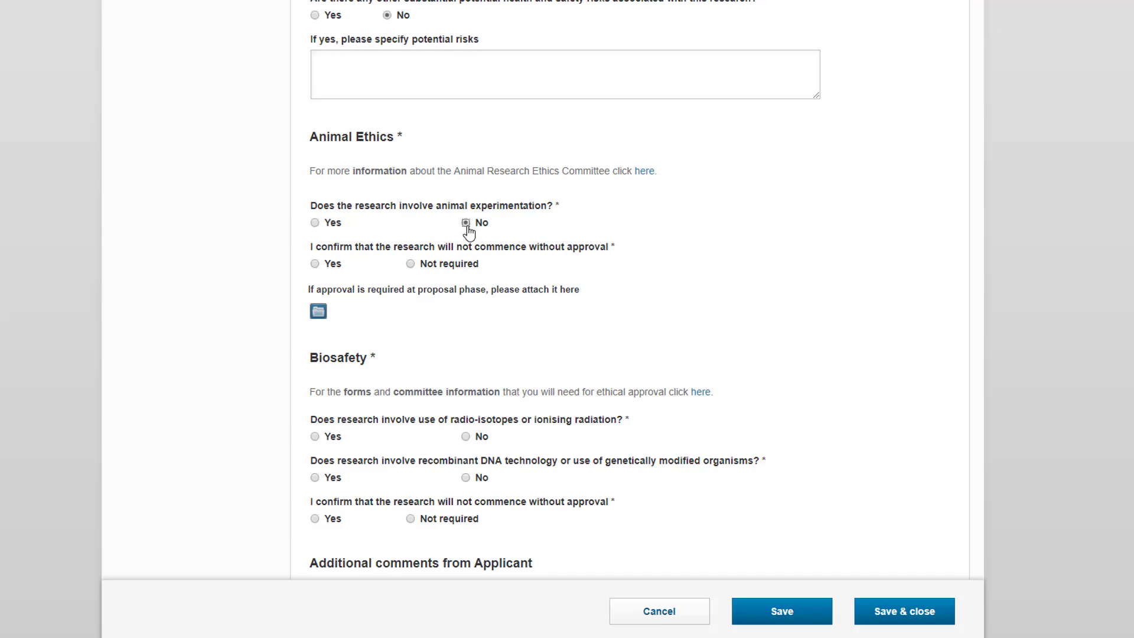
{"action": "scroll", "coordinate": [469, 230], "scroll_direction": "down", "scroll_amount": 1}
{"action": "left_click", "coordinate": [411, 190]}
{"action": "scroll", "coordinate": [425, 201], "scroll_direction": "down", "scroll_amount": 2}
{"action": "left_click", "coordinate": [466, 223]}
{"action": "scroll", "coordinate": [461, 231], "scroll_direction": "down", "scroll_amount": 1}
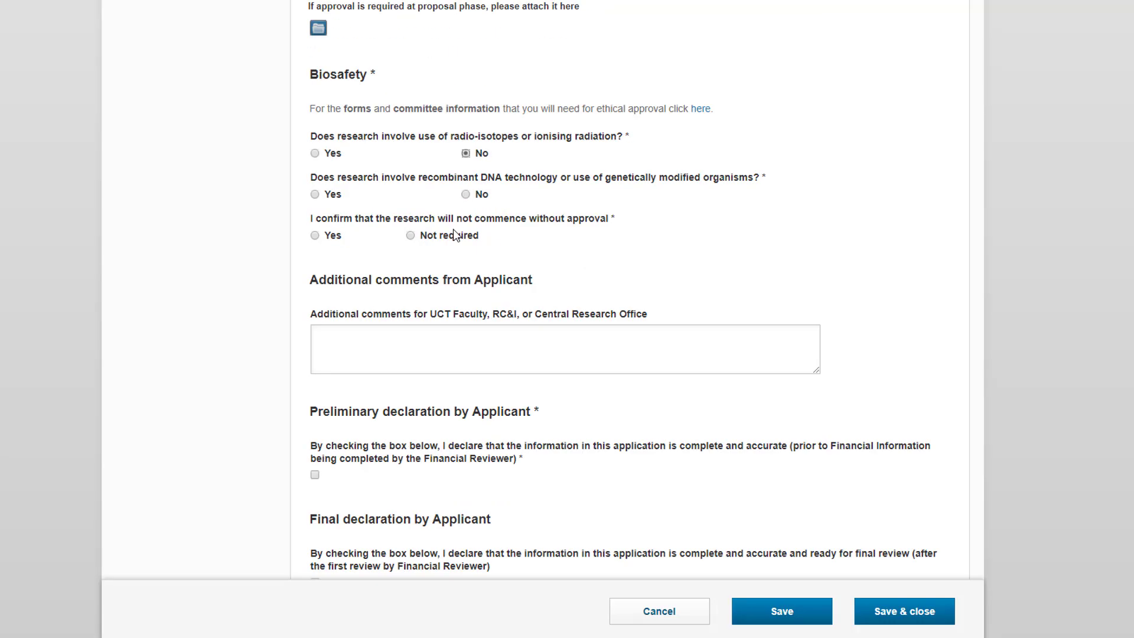
{"action": "left_click", "coordinate": [466, 195]}
{"action": "left_click", "coordinate": [410, 235]}
Add applicant comments 'Additional comments' and tick the applicant's preliminary declaration.
{"action": "scroll", "coordinate": [402, 231], "scroll_direction": "down", "scroll_amount": 2}
{"action": "left_click", "coordinate": [379, 217]}
{"action": "type", "text": "Additional comments"}
{"action": "scroll", "coordinate": [378, 217], "scroll_direction": "down", "scroll_amount": 1}
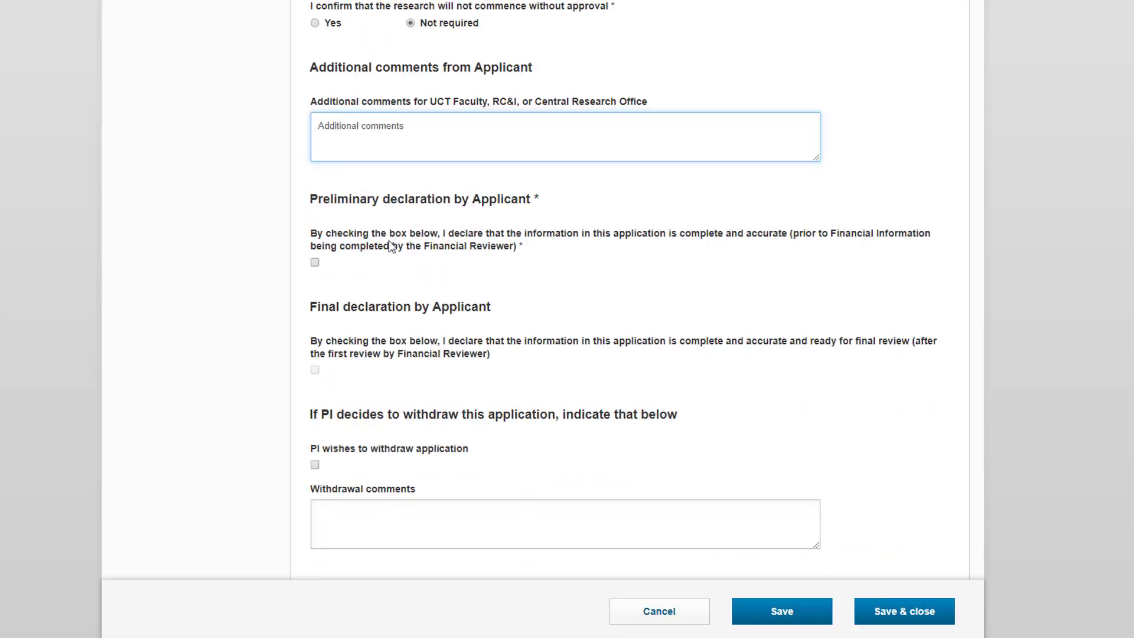
{"action": "left_click", "coordinate": [315, 262]}
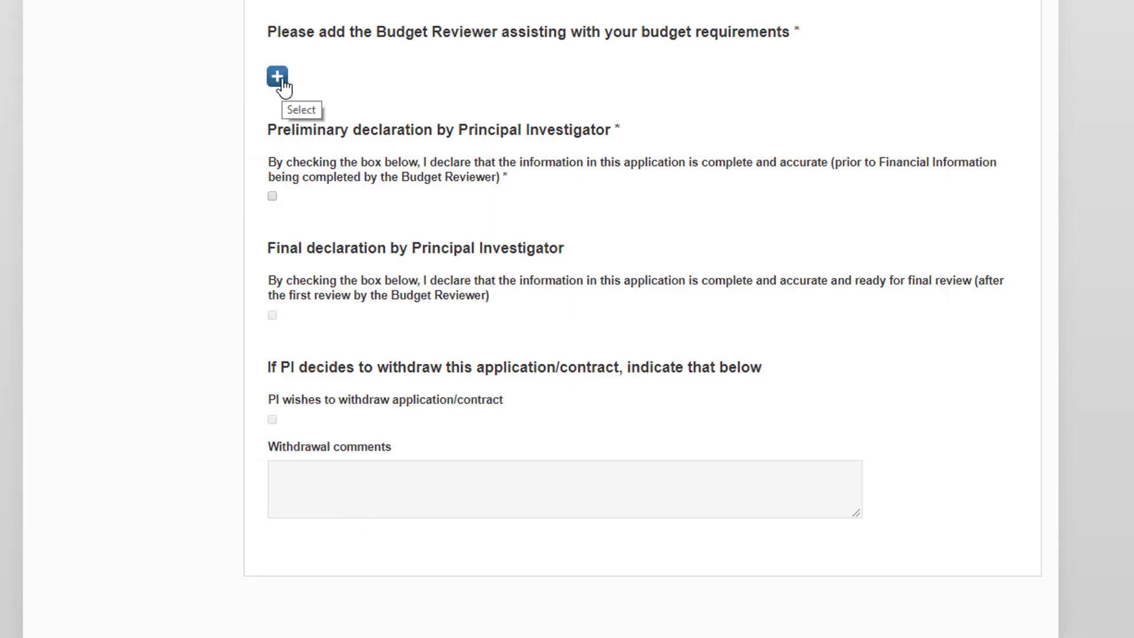
Find the reviewer by name, add the ICT senior systems analyst as Budget Reviewer, tick the PI declaration.
{"action": "left_click", "coordinate": [277, 77]}
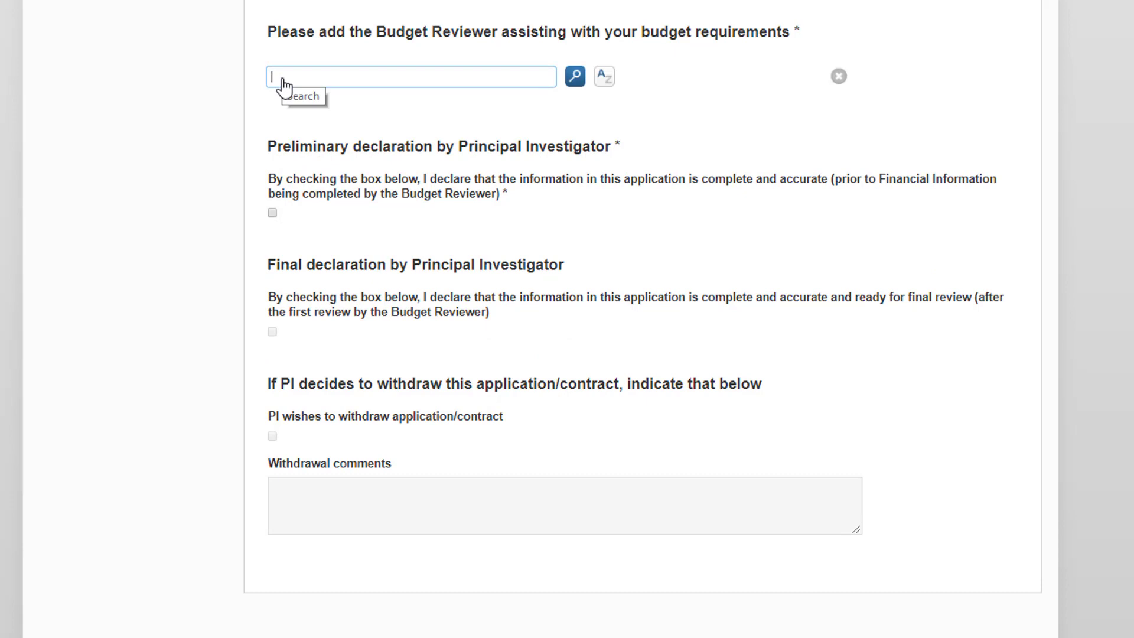
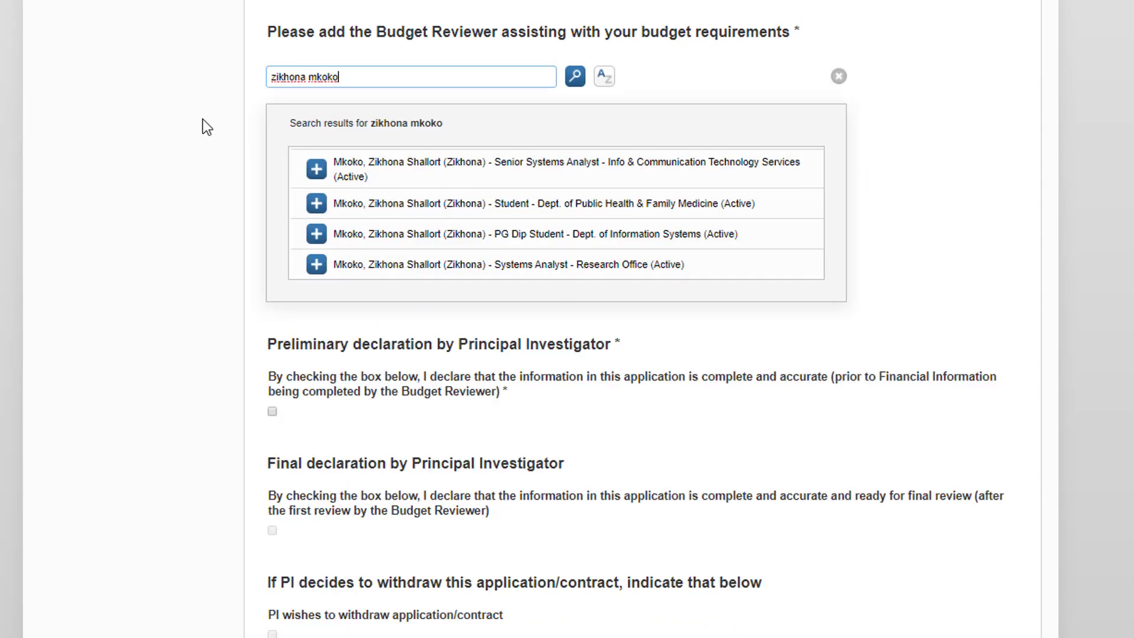
{"action": "left_click", "coordinate": [317, 171]}
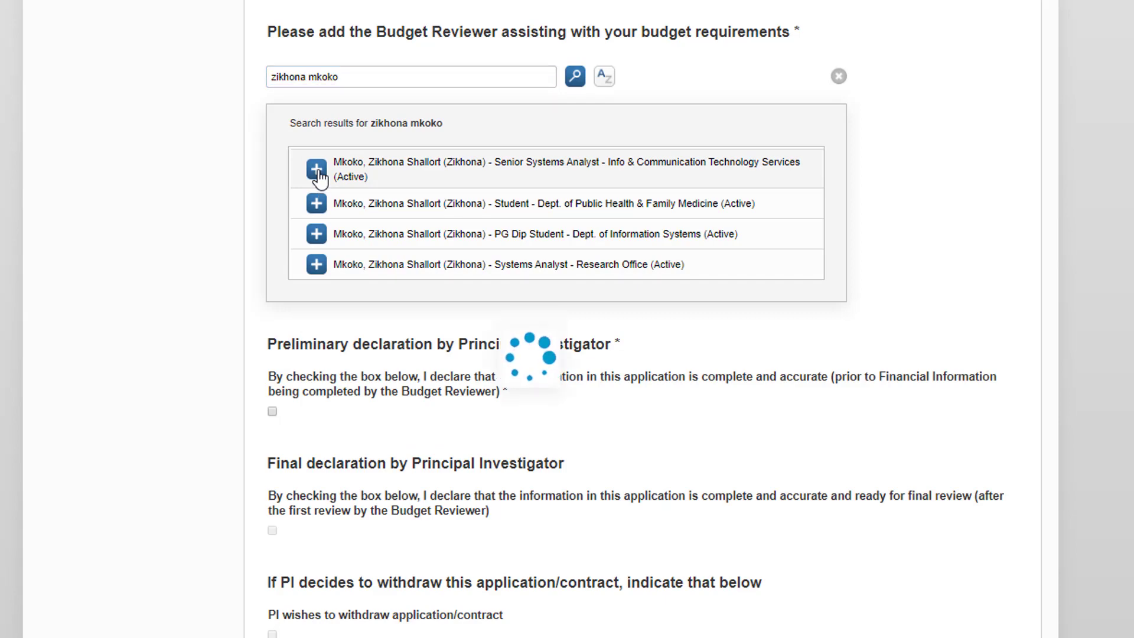
{"action": "left_click", "coordinate": [839, 133]}
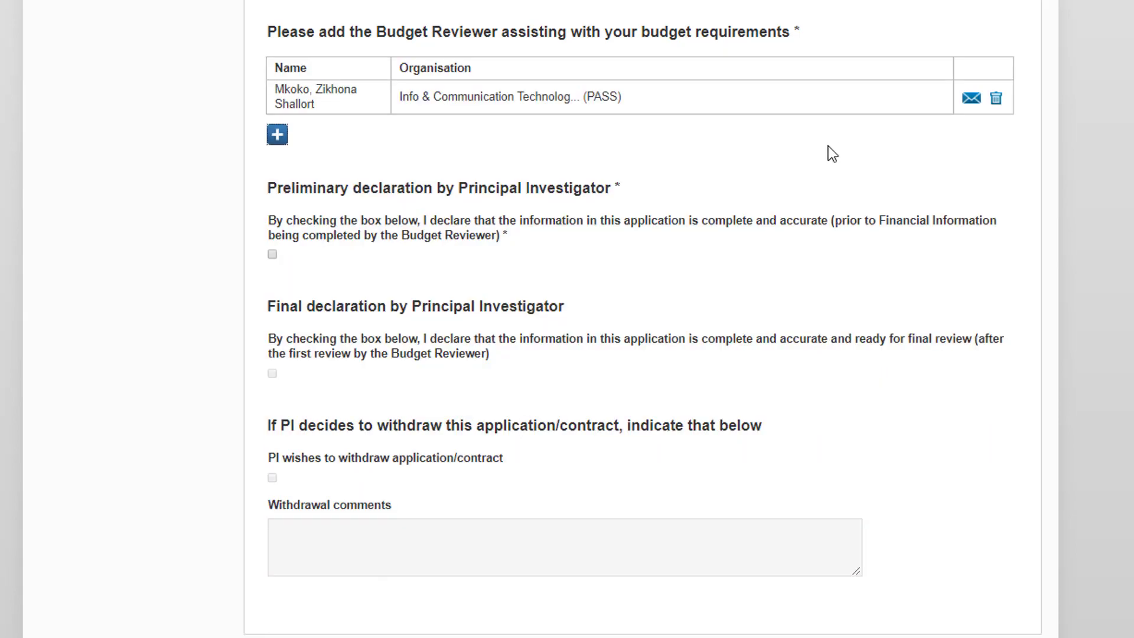
{"action": "left_click", "coordinate": [272, 254]}
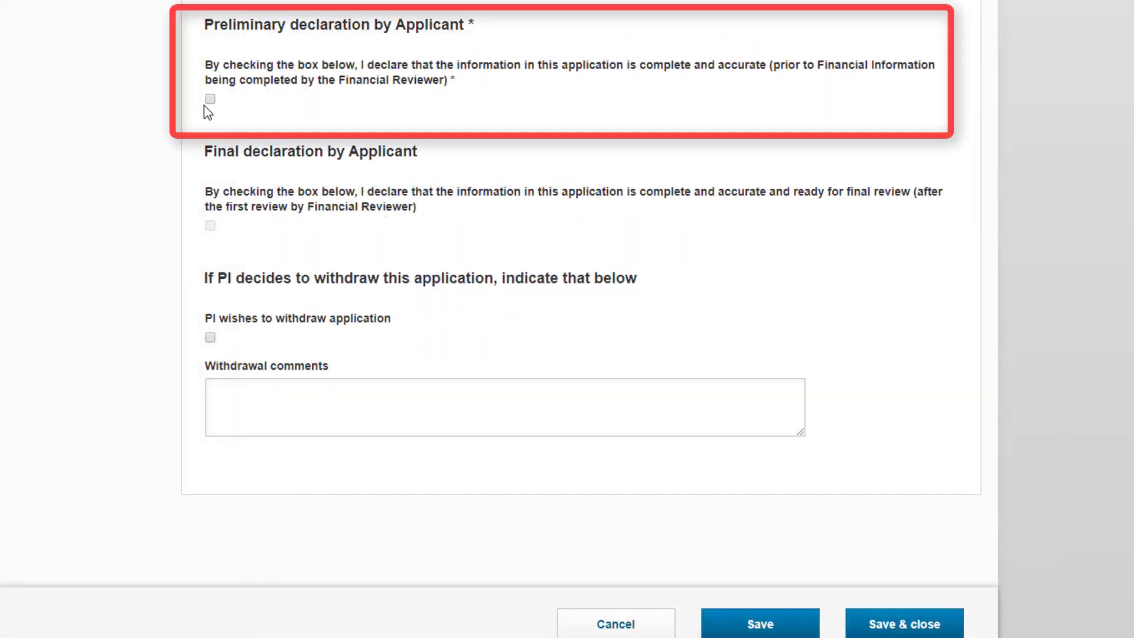
Tick the preliminary declaration, mark the PI's withdrawal, and comment 'These are the comments...'.
{"action": "left_click", "coordinate": [210, 100]}
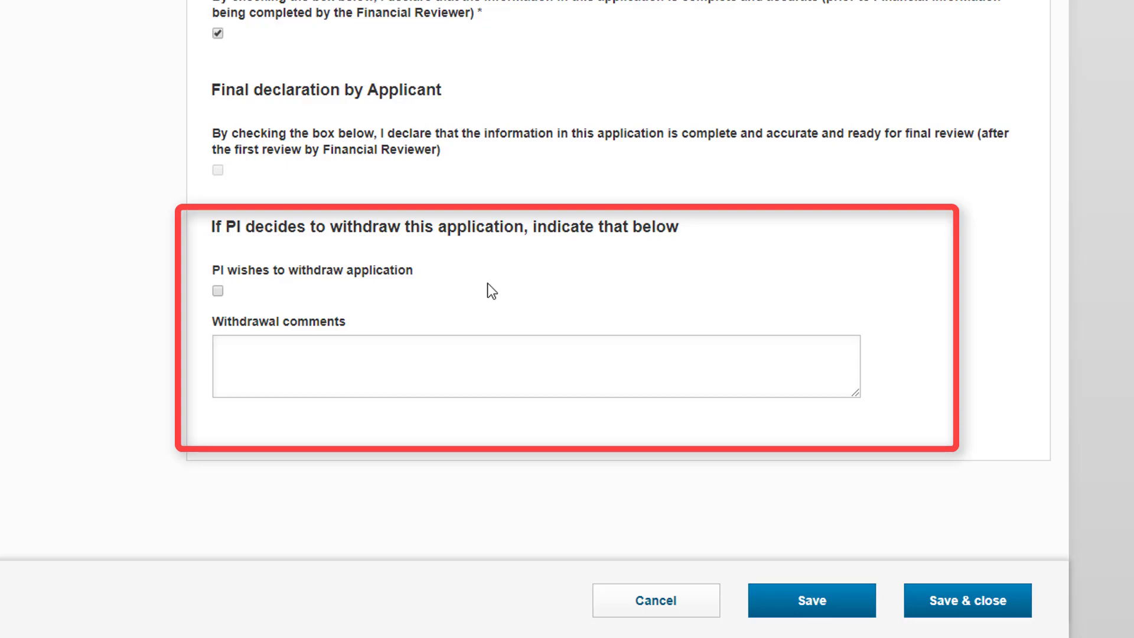
{"action": "left_click", "coordinate": [218, 291]}
{"action": "left_click", "coordinate": [245, 357]}
{"action": "type", "text": "These ar"}
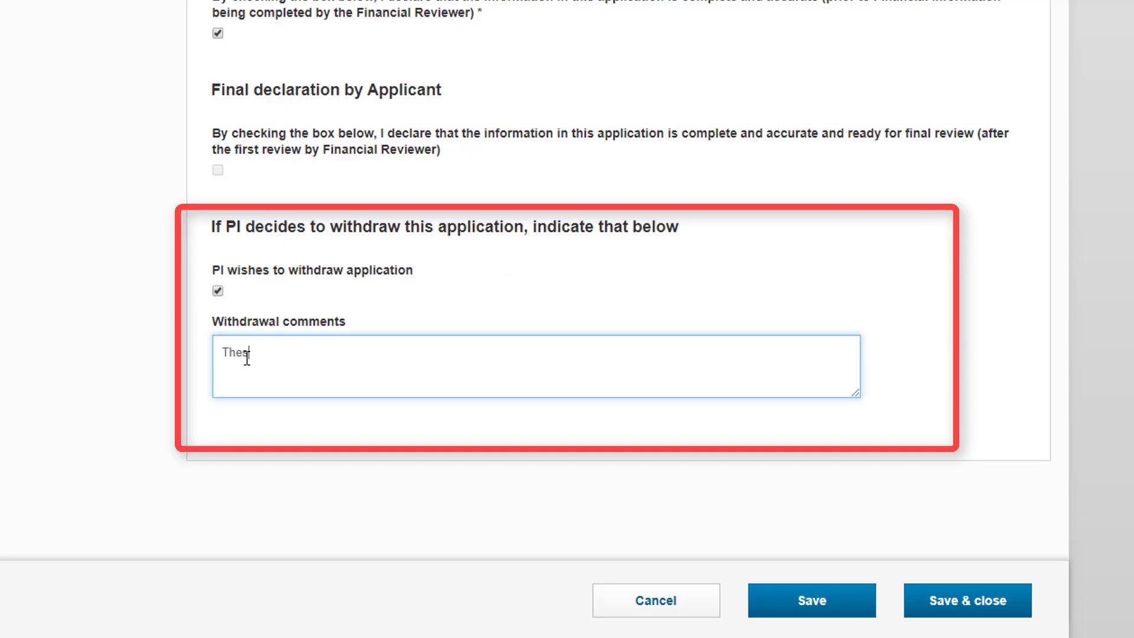
{"action": "type", "text": "e the comme"}
{"action": "type", "text": "nts"}
{"action": "type", "text": "..."}
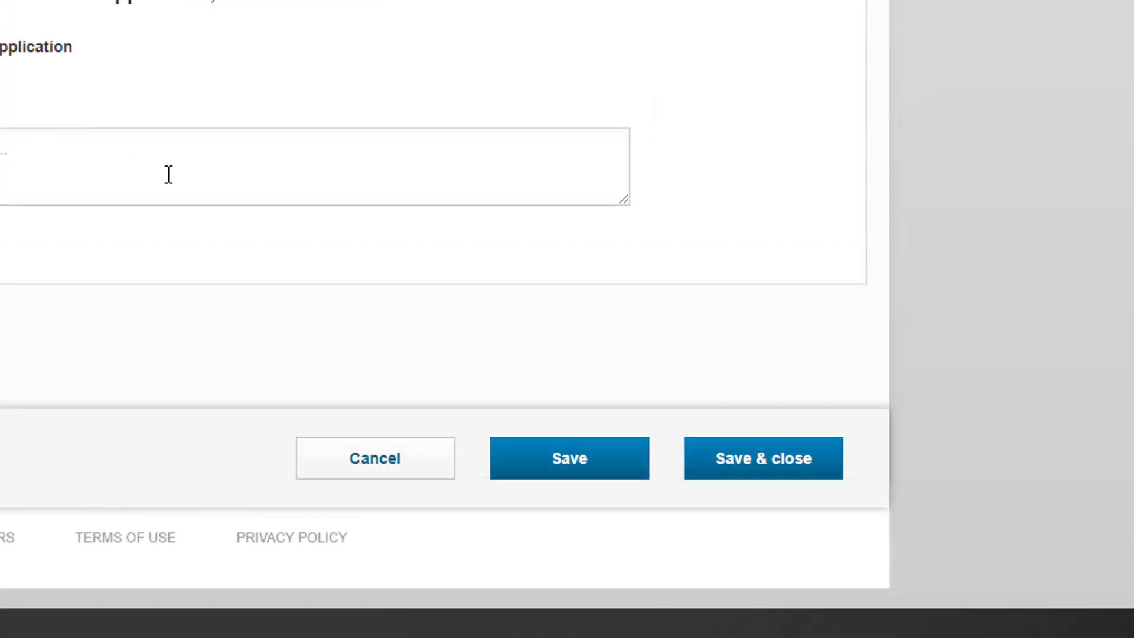
From Save & close, set the new status to Draft application instead of Submitted to Budget Reviewer.
{"action": "left_click", "coordinate": [732, 450]}
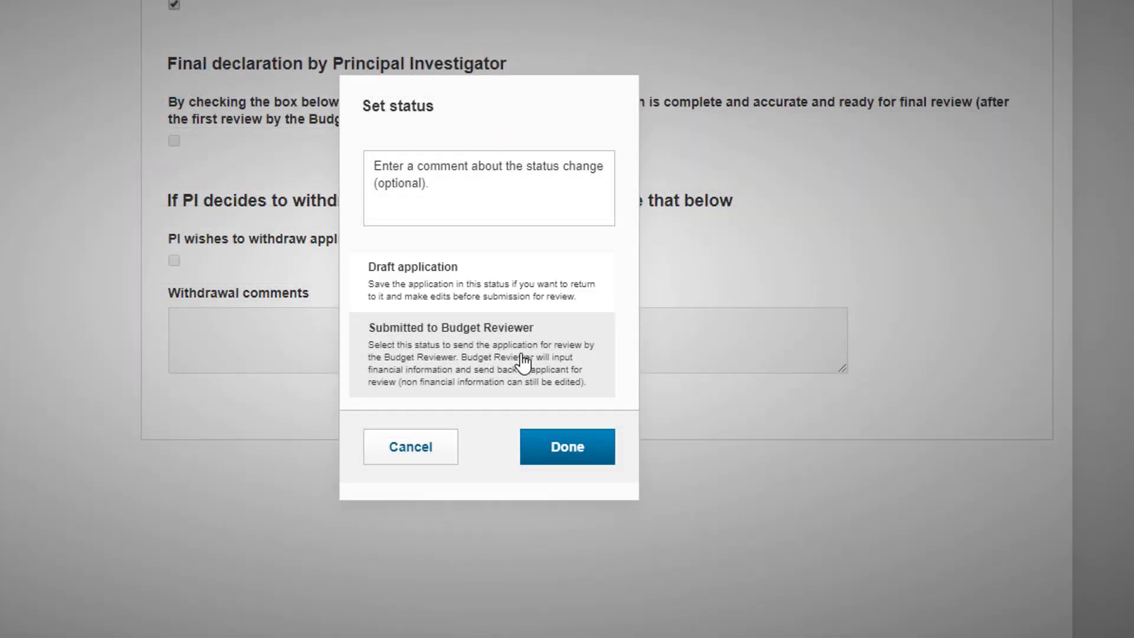
{"action": "left_click", "coordinate": [523, 362]}
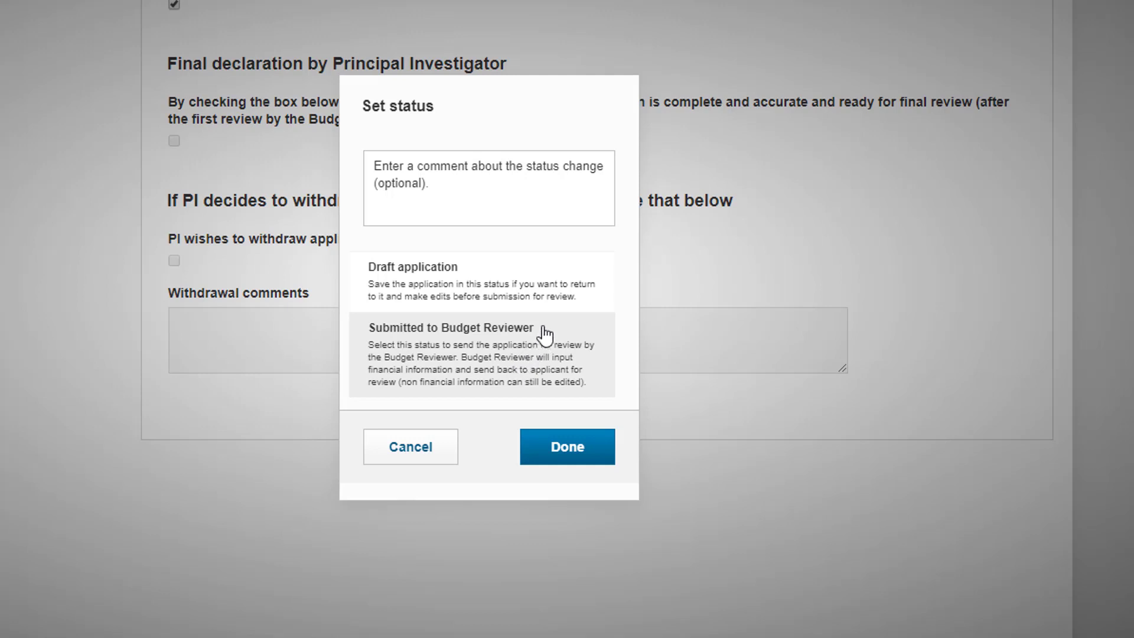
{"action": "left_click", "coordinate": [561, 299]}
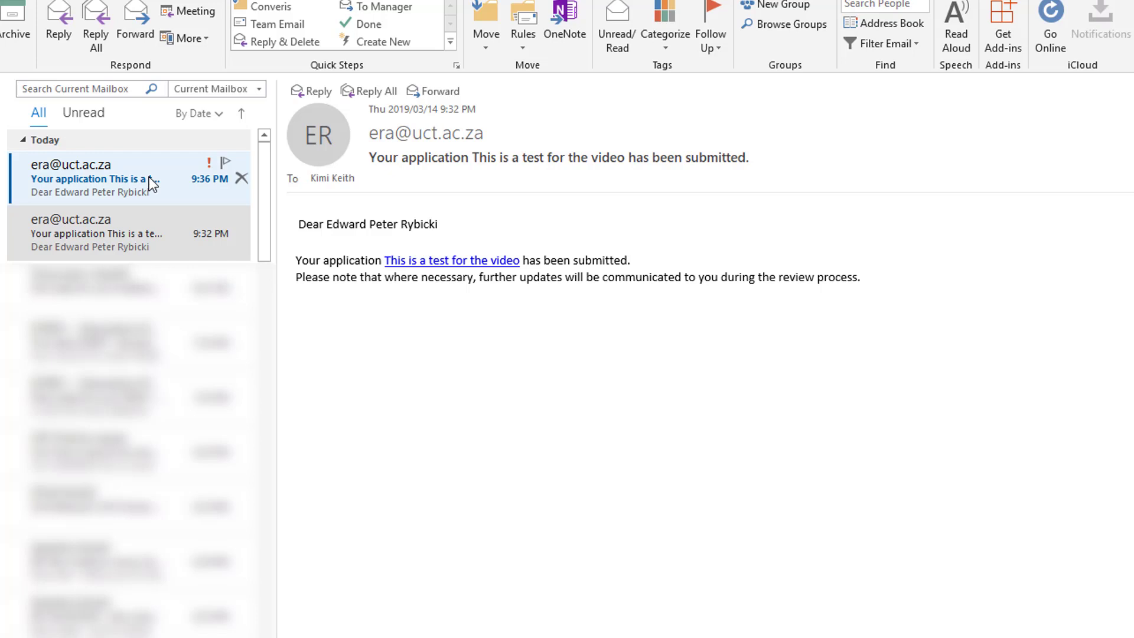
Show the 9:36 PM research office email about 'This is a test for the video' in the reading pane.
{"action": "left_click", "coordinate": [148, 177]}
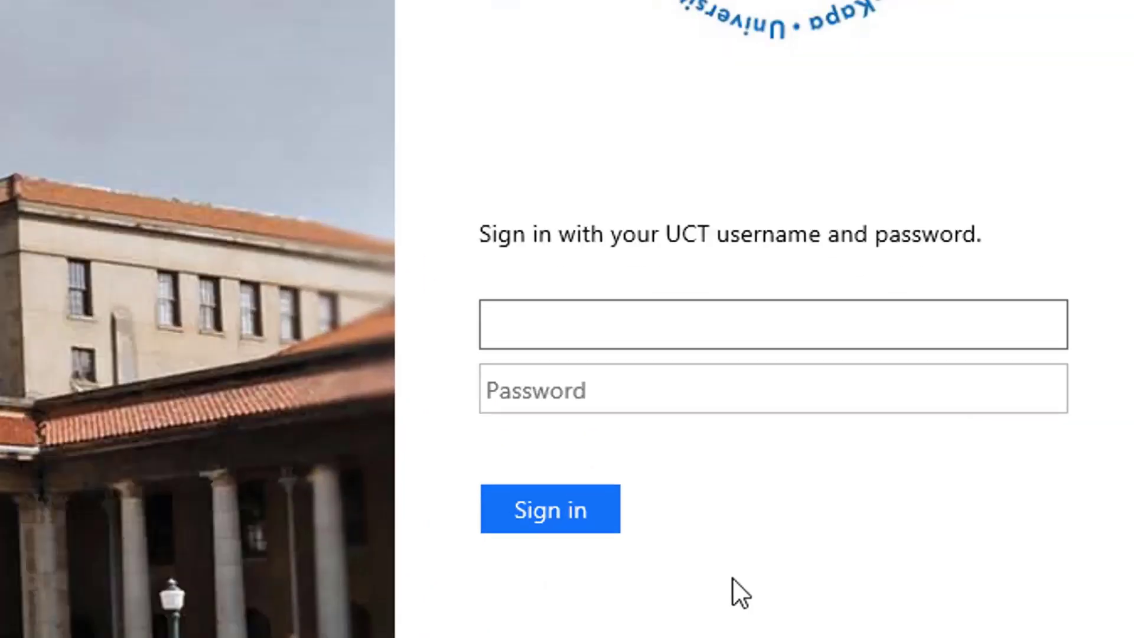
Sign in to the UCT Research Portal with the UCT username and password.
{"action": "type", "text": "01413084"}
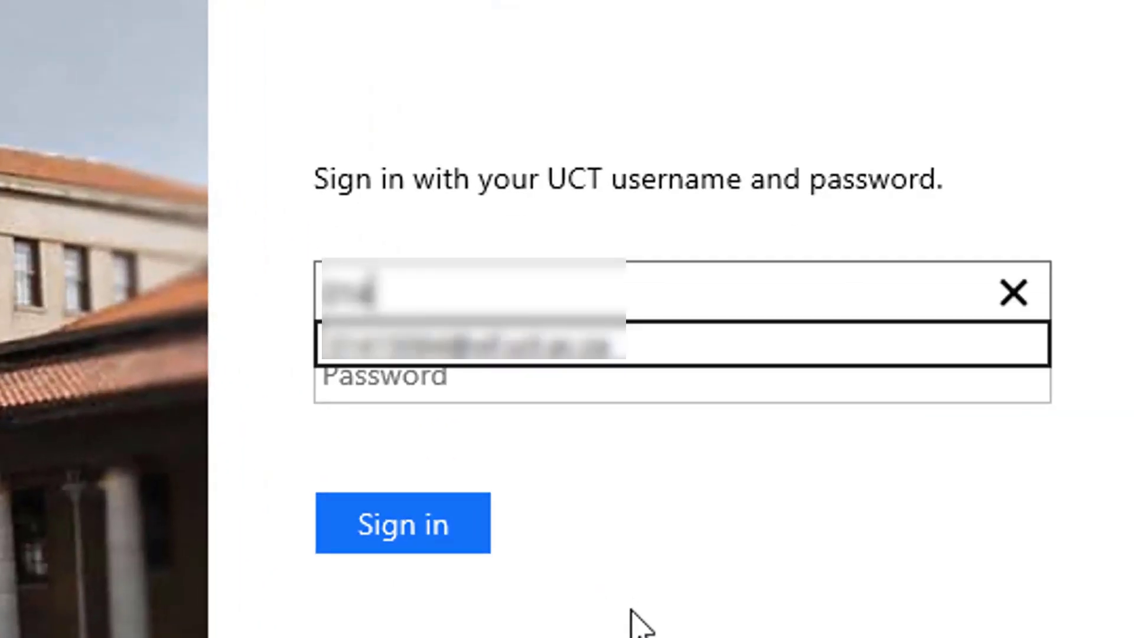
{"action": "left_click", "coordinate": [458, 369]}
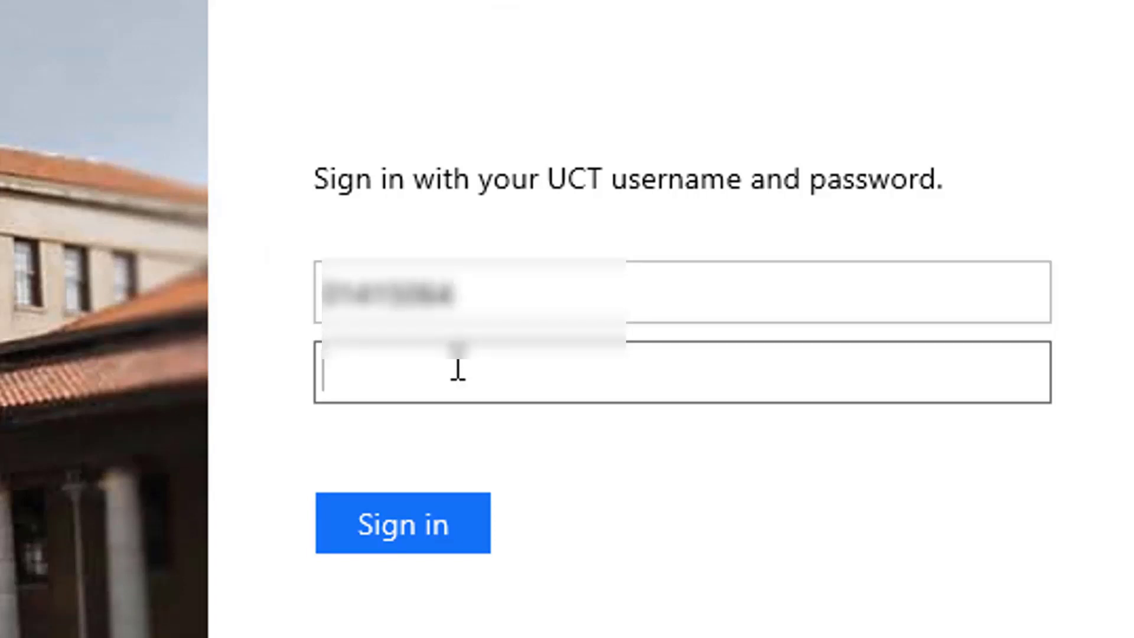
{"action": "type", "text": "••••••••••••••"}
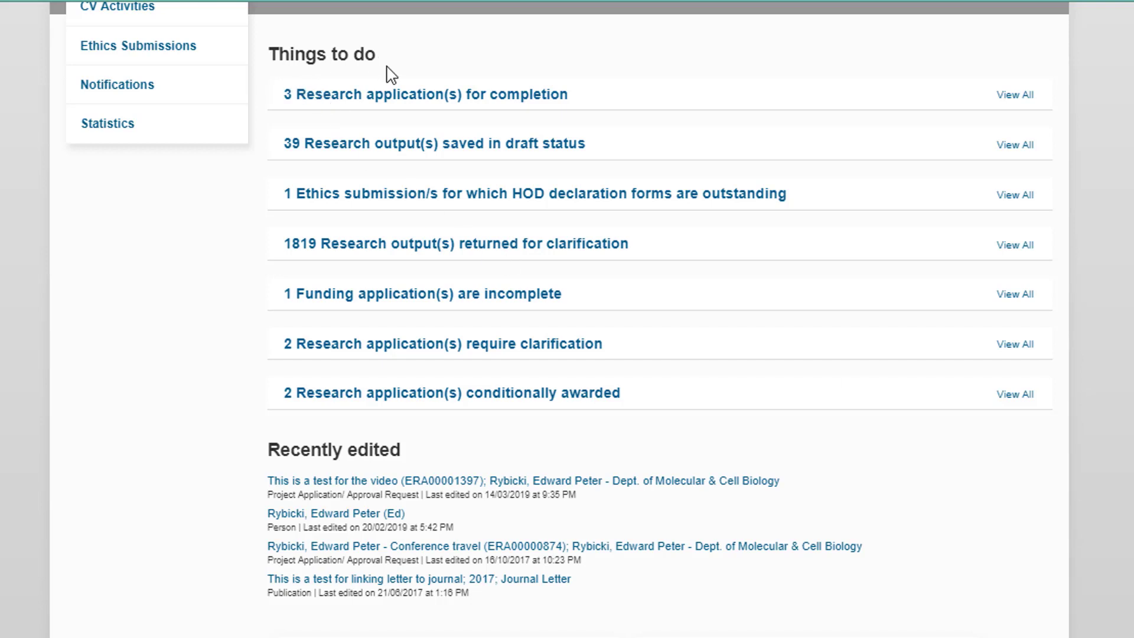
Open 'This is a test for the video' for editing from Award Management > Project Applications.
{"action": "left_click", "coordinate": [397, 350]}
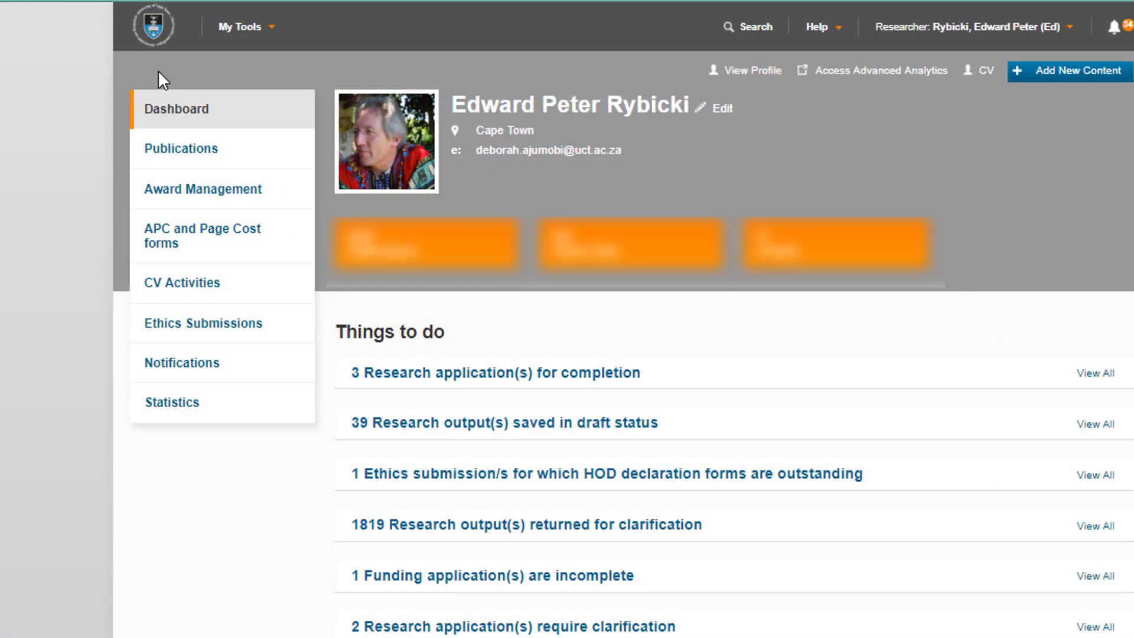
{"action": "left_click", "coordinate": [262, 197]}
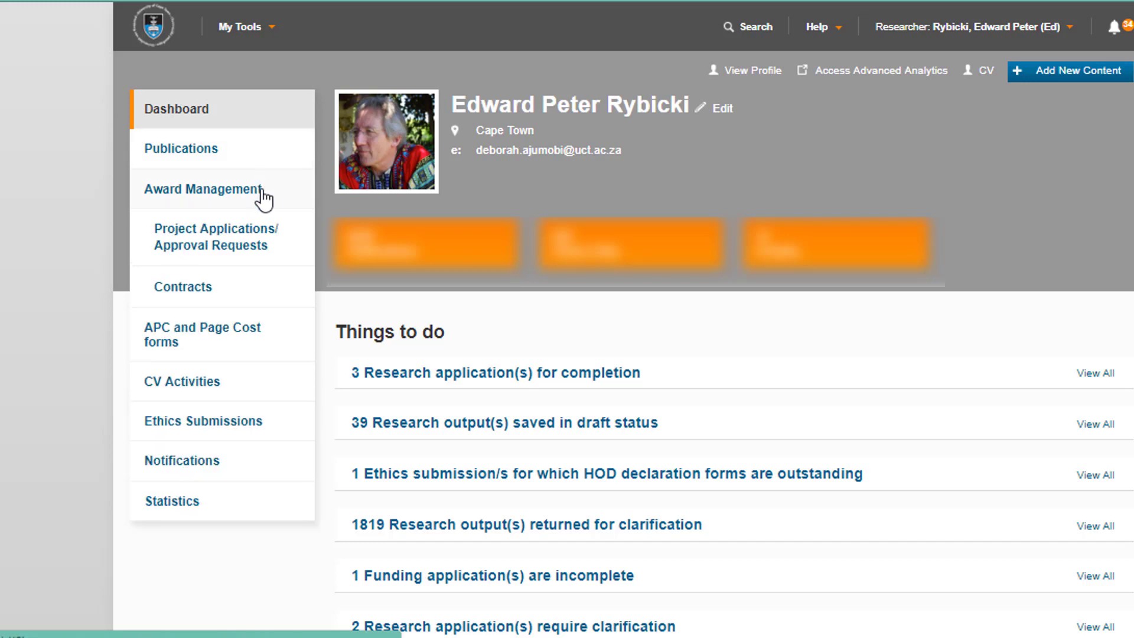
{"action": "left_click", "coordinate": [258, 243]}
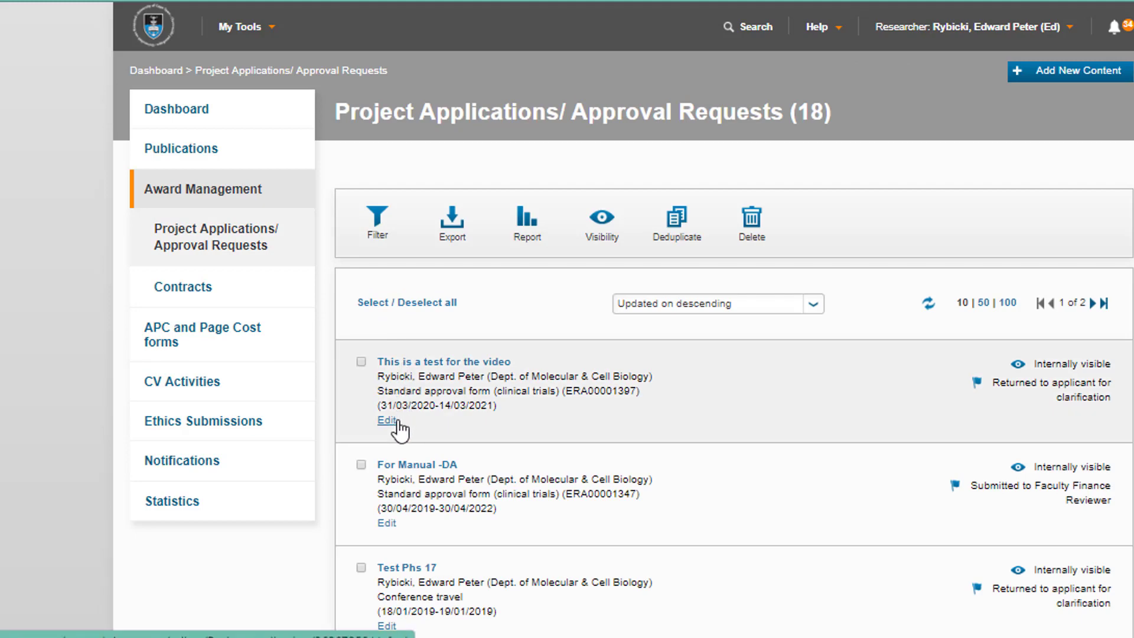
{"action": "left_click", "coordinate": [387, 421]}
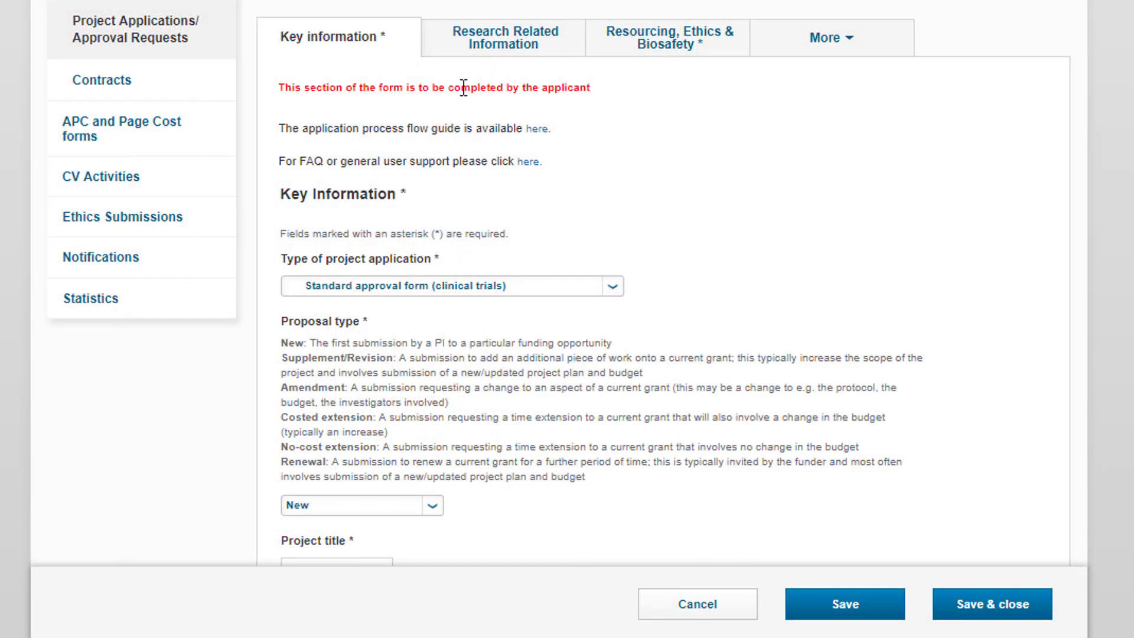
Review the Financial Information section of the application.
{"action": "left_click", "coordinate": [838, 45]}
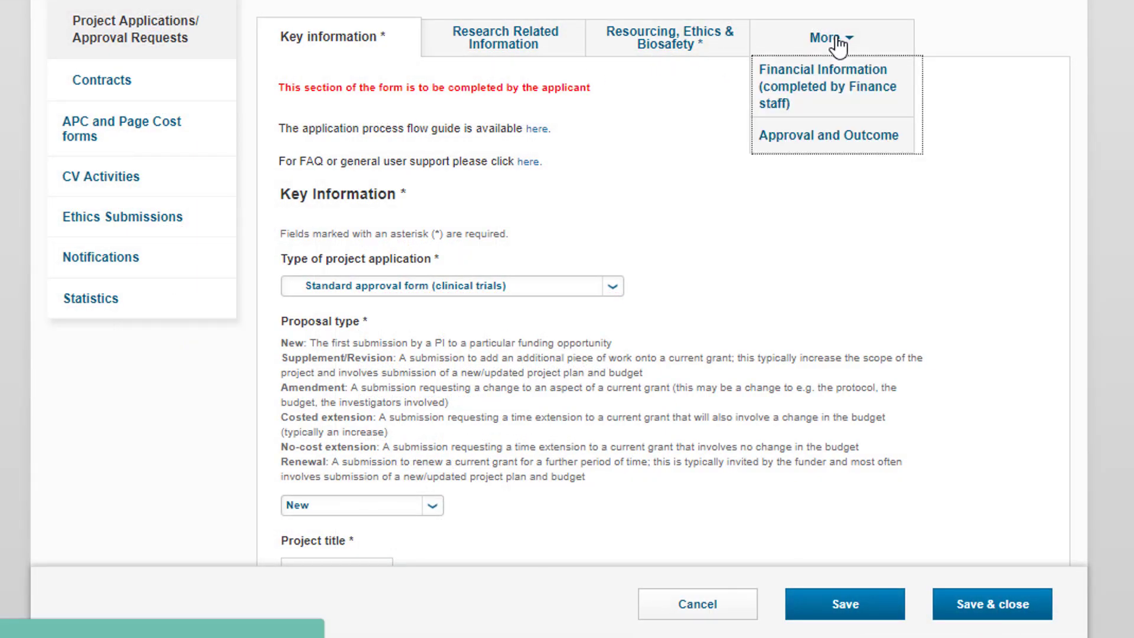
{"action": "left_click", "coordinate": [843, 94]}
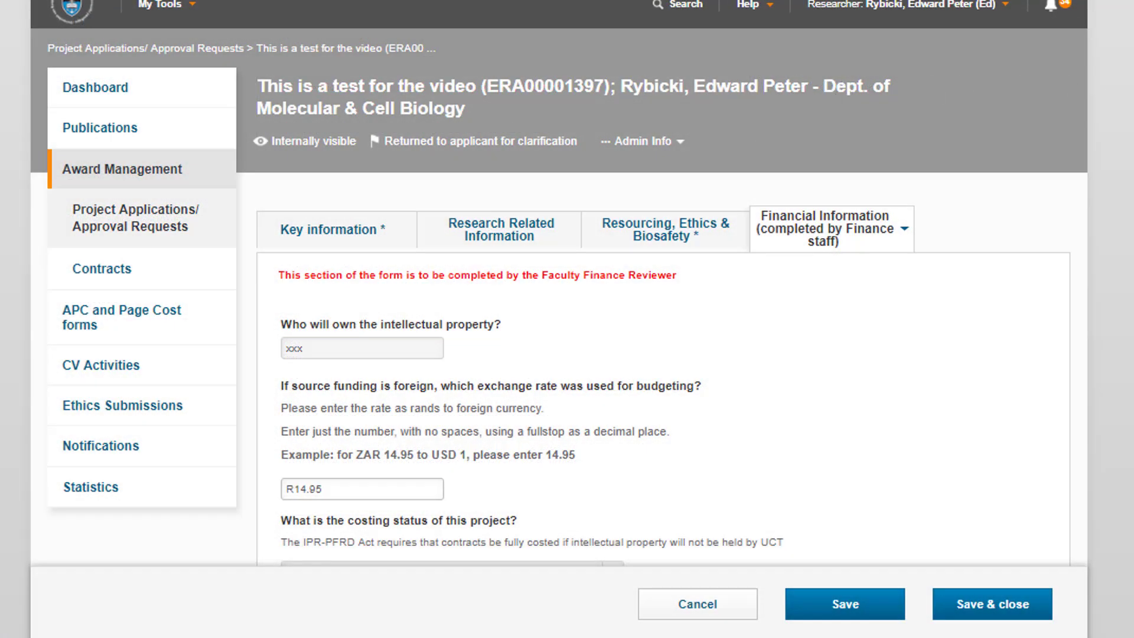
{"action": "scroll", "coordinate": [559, 282], "scroll_direction": "down", "scroll_amount": 9}
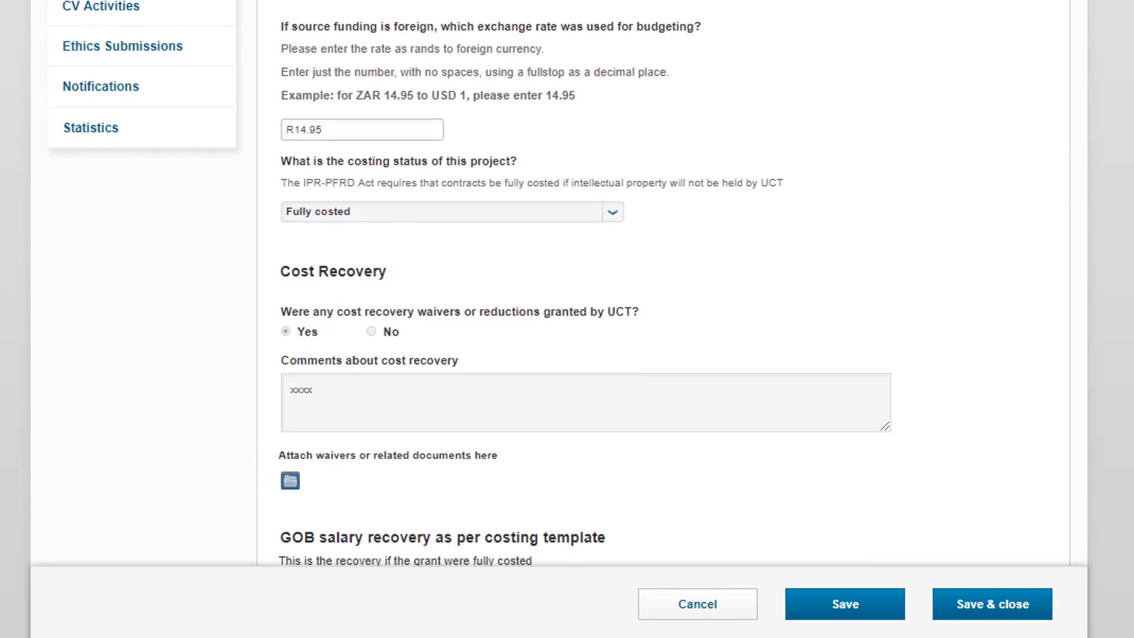
{"action": "scroll", "coordinate": [559, 282], "scroll_direction": "down", "scroll_amount": 2}
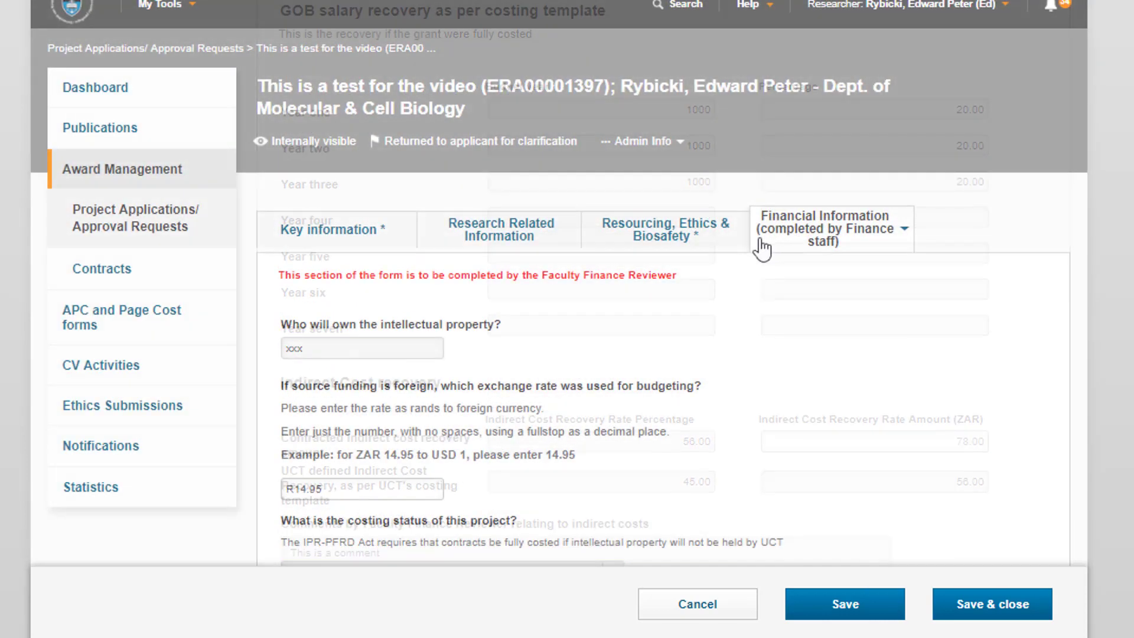
Tick the applicant's Final declaration on the Resourcing, Ethics & Biosafety section.
{"action": "left_click", "coordinate": [720, 236]}
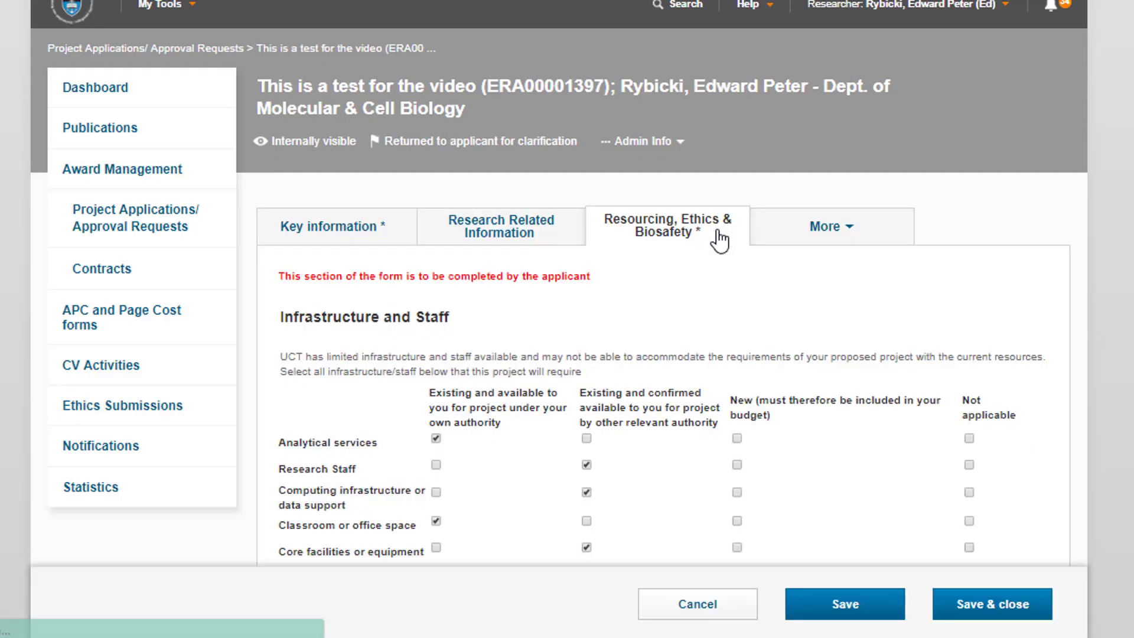
{"action": "scroll", "coordinate": [661, 384], "scroll_direction": "down", "scroll_amount": 7}
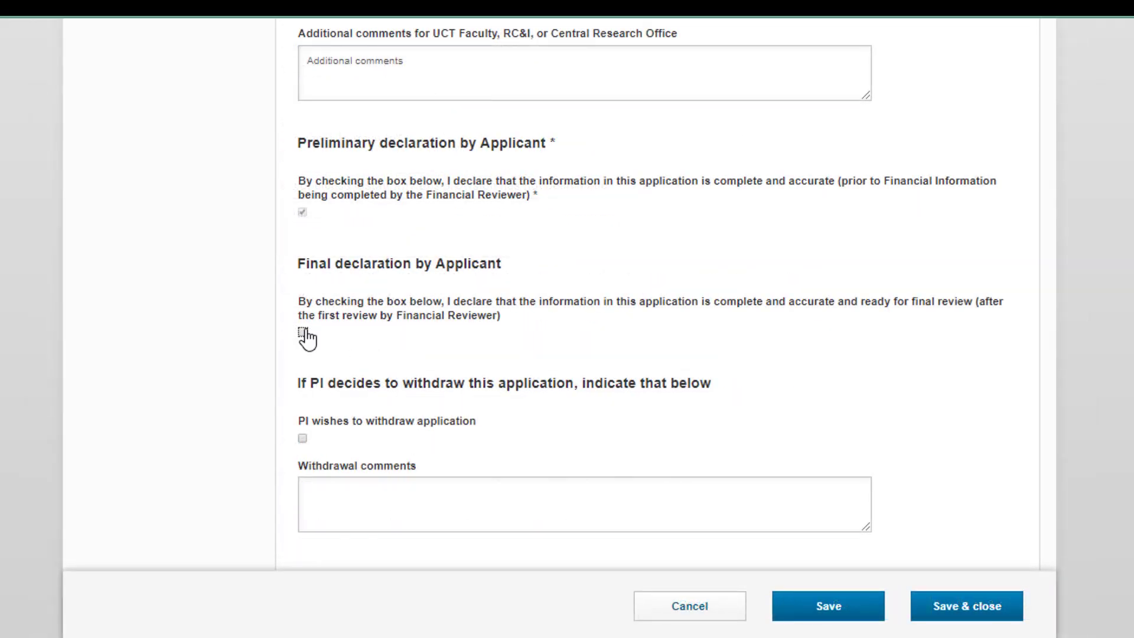
{"action": "left_click", "coordinate": [302, 333]}
Save and close the application, trying several statuses before settling on Submitted to Finance Approver.
{"action": "left_click", "coordinate": [957, 608]}
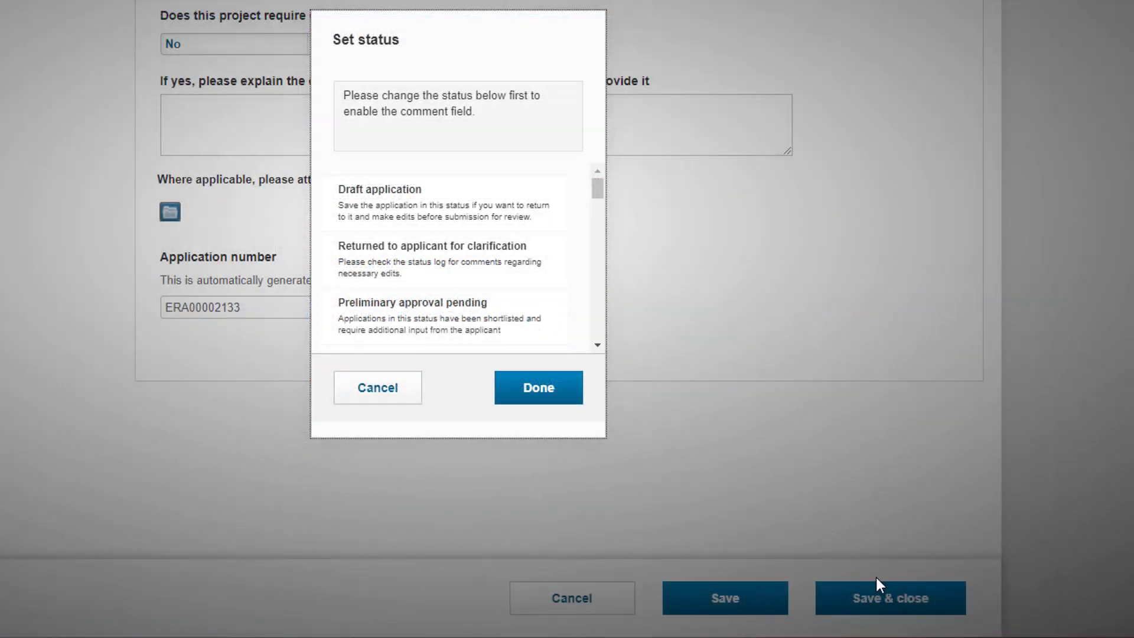
{"action": "scroll", "coordinate": [512, 275], "scroll_direction": "down", "scroll_amount": 3}
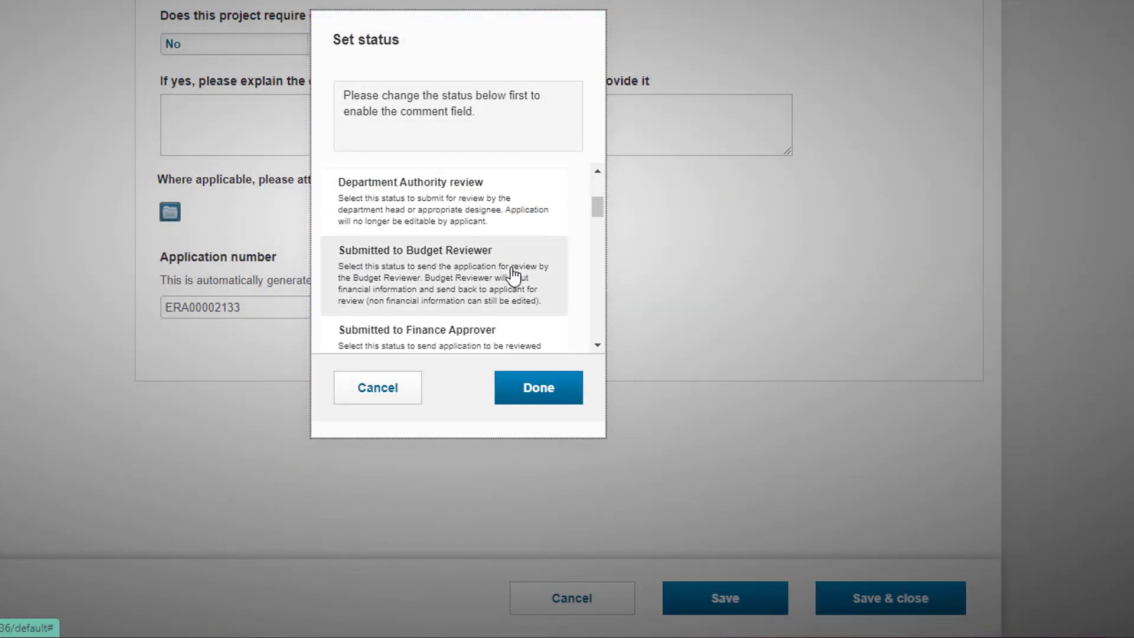
{"action": "scroll", "coordinate": [506, 273], "scroll_direction": "down", "scroll_amount": 1}
{"action": "left_click", "coordinate": [491, 268]}
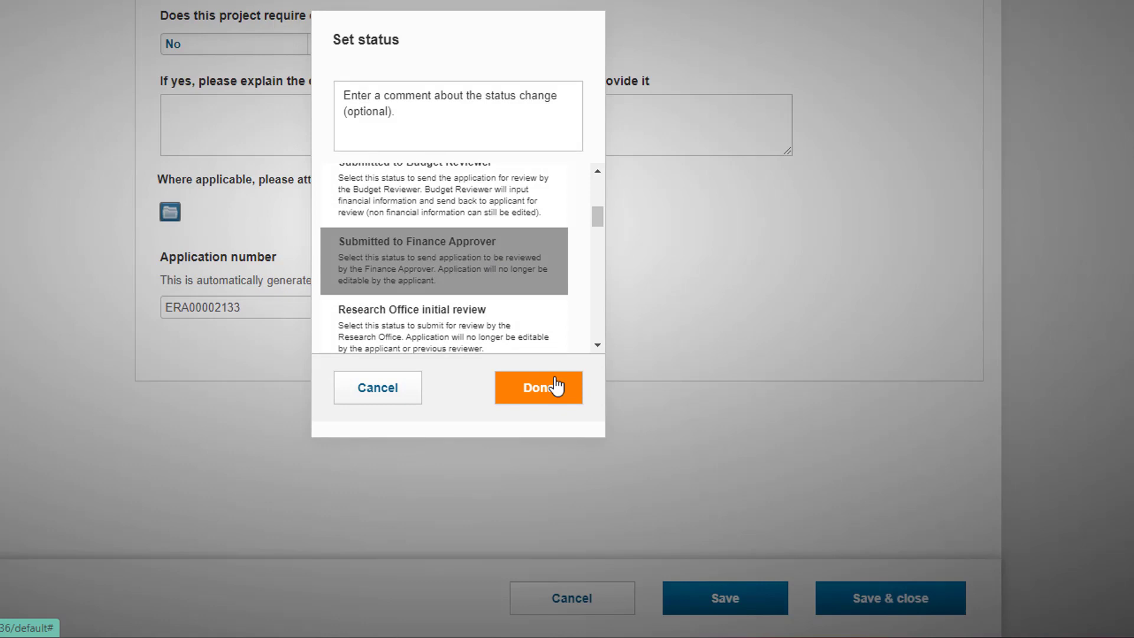
{"action": "scroll", "coordinate": [511, 275], "scroll_direction": "up", "scroll_amount": 1}
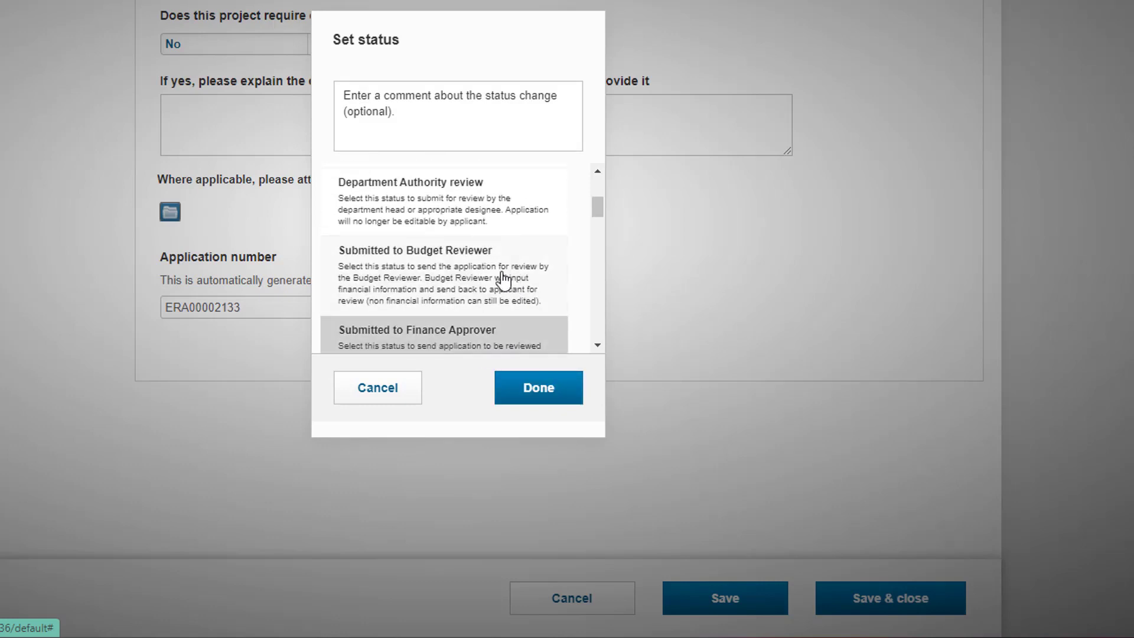
{"action": "left_click", "coordinate": [495, 282]}
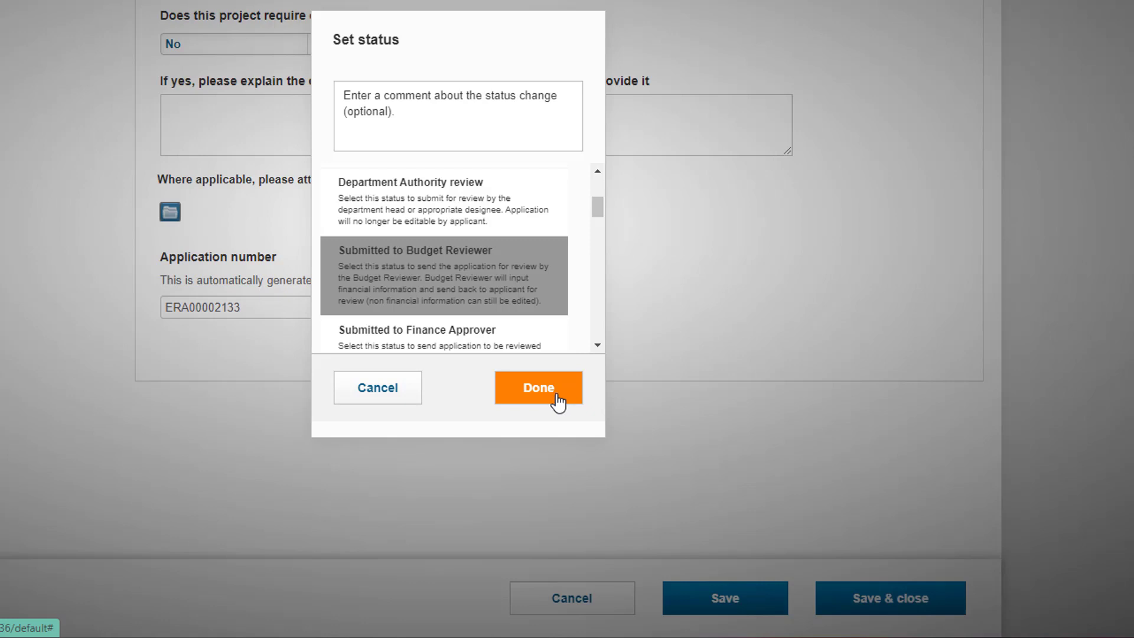
{"action": "scroll", "coordinate": [528, 275], "scroll_direction": "up", "scroll_amount": 2}
{"action": "scroll", "coordinate": [527, 275], "scroll_direction": "up", "scroll_amount": 2}
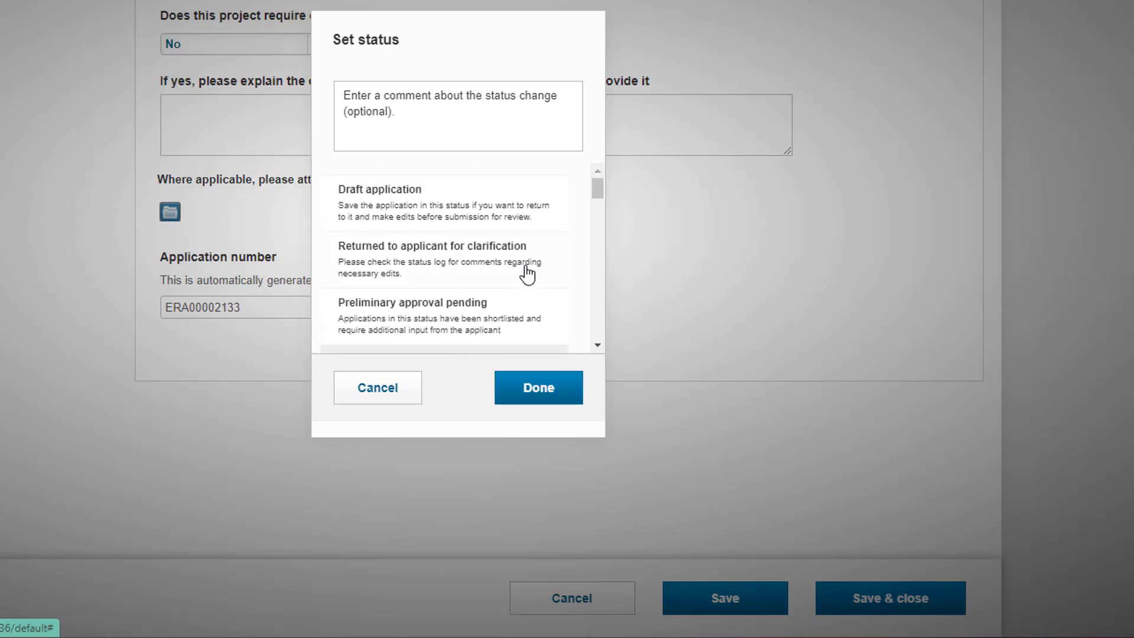
{"action": "left_click", "coordinate": [501, 266]}
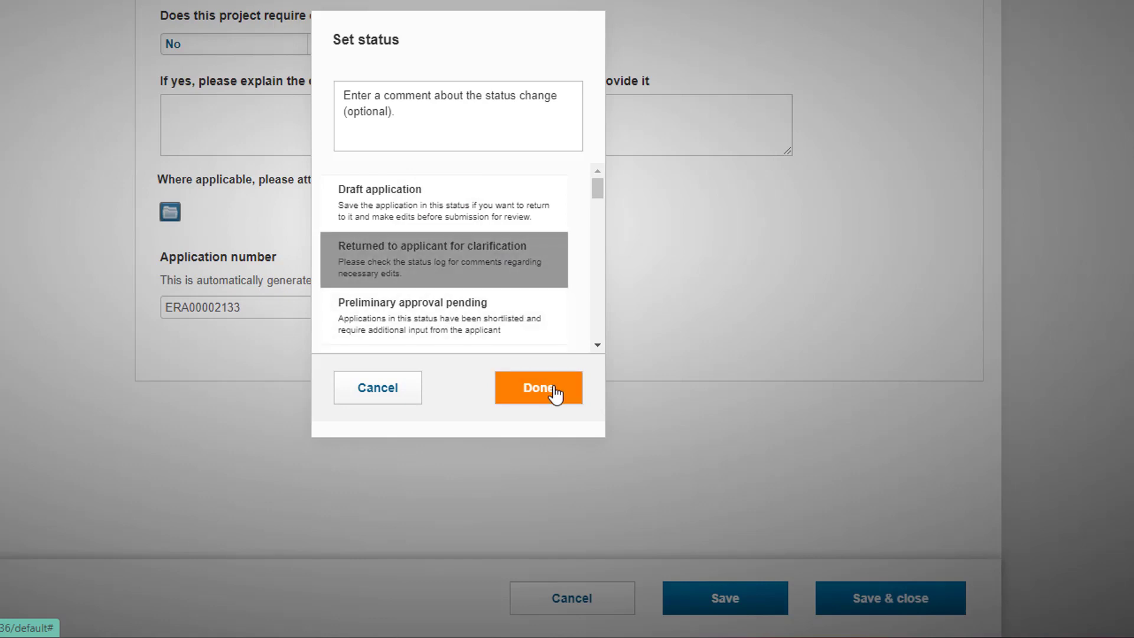
{"action": "left_click_drag", "start_coordinate": [597, 190], "coordinate": [597, 223]}
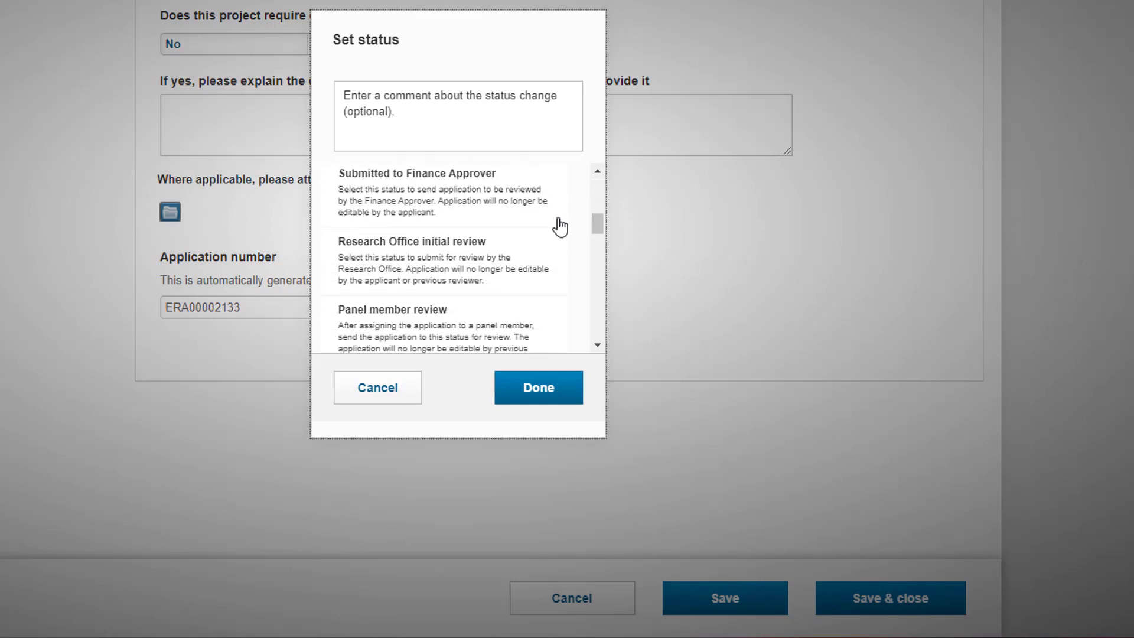
{"action": "left_click", "coordinate": [515, 219]}
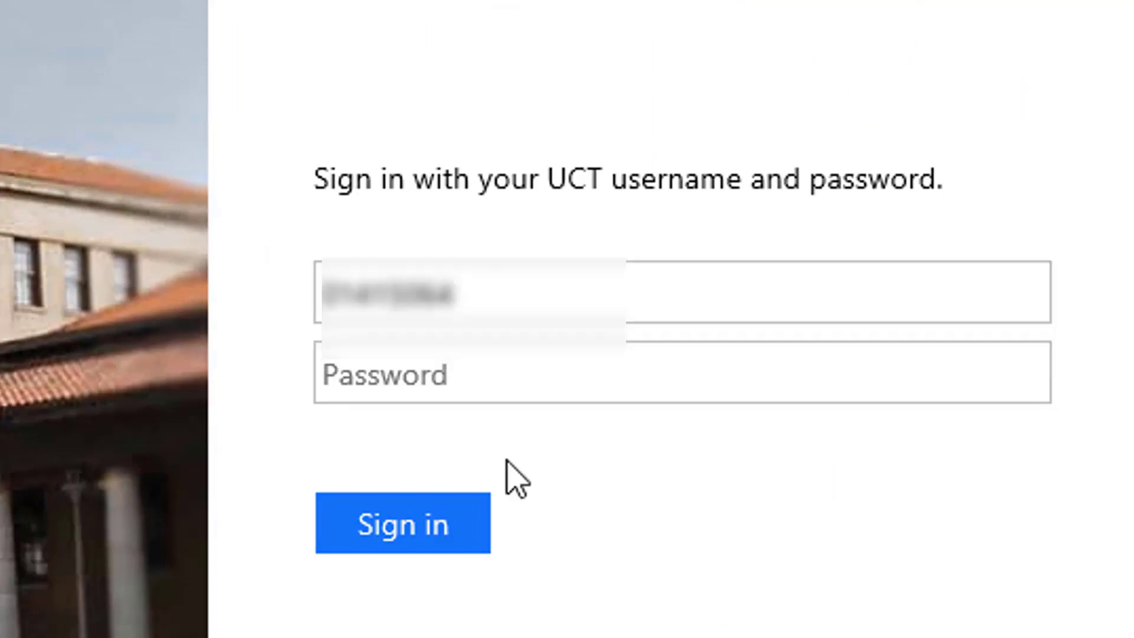
Sign back in and show the application ready for submission to funders.
{"action": "left_click", "coordinate": [459, 370]}
{"action": "type", "text": "•••••••"}
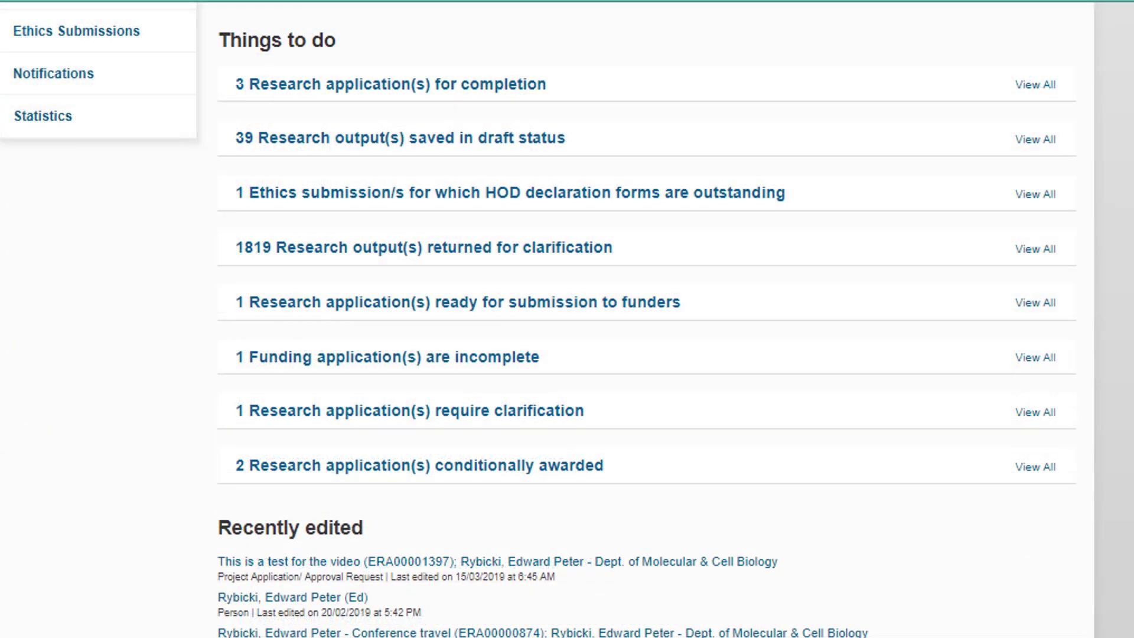
{"action": "left_click", "coordinate": [676, 304]}
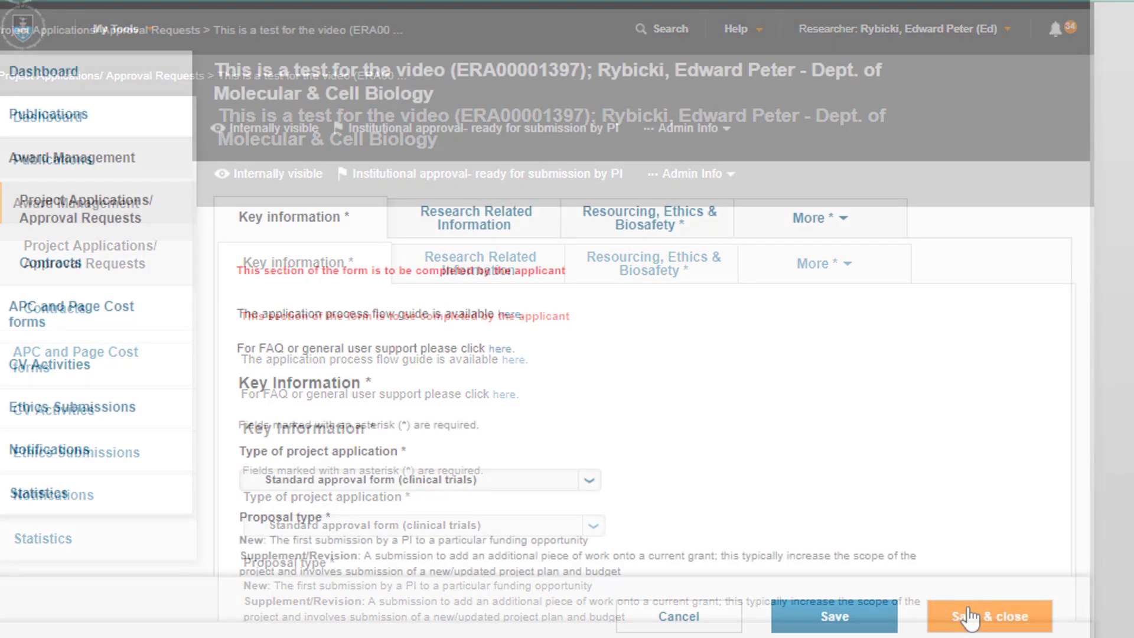
Save the form and set its next status to Submitted.
{"action": "left_click", "coordinate": [965, 616]}
{"action": "scroll", "coordinate": [658, 363], "scroll_direction": "down", "scroll_amount": 2}
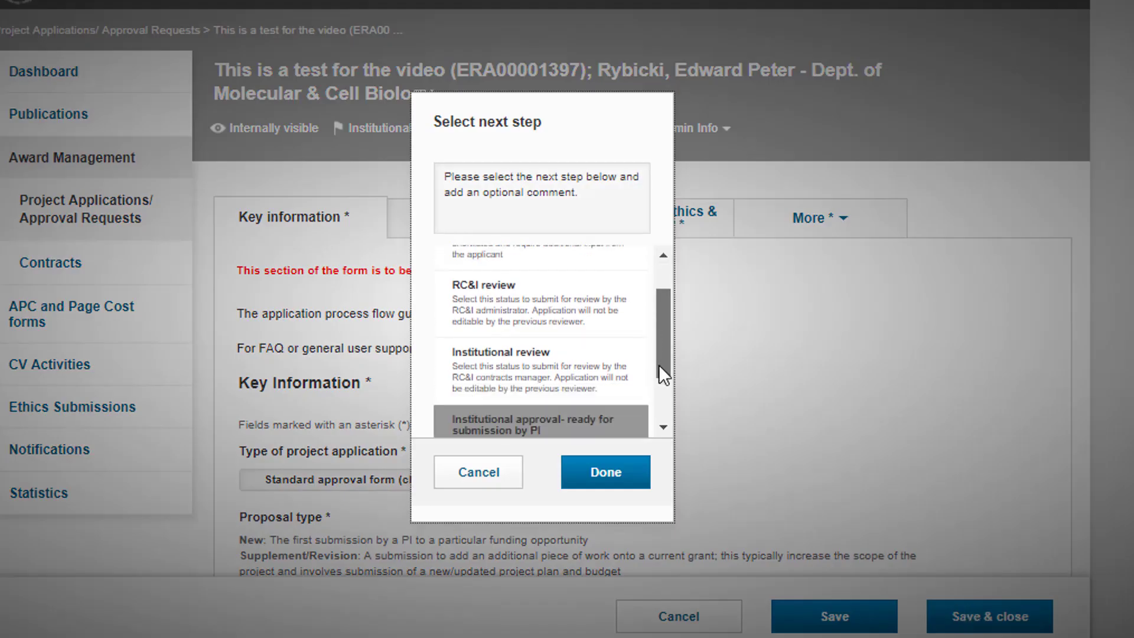
{"action": "scroll", "coordinate": [658, 364], "scroll_direction": "down", "scroll_amount": 2}
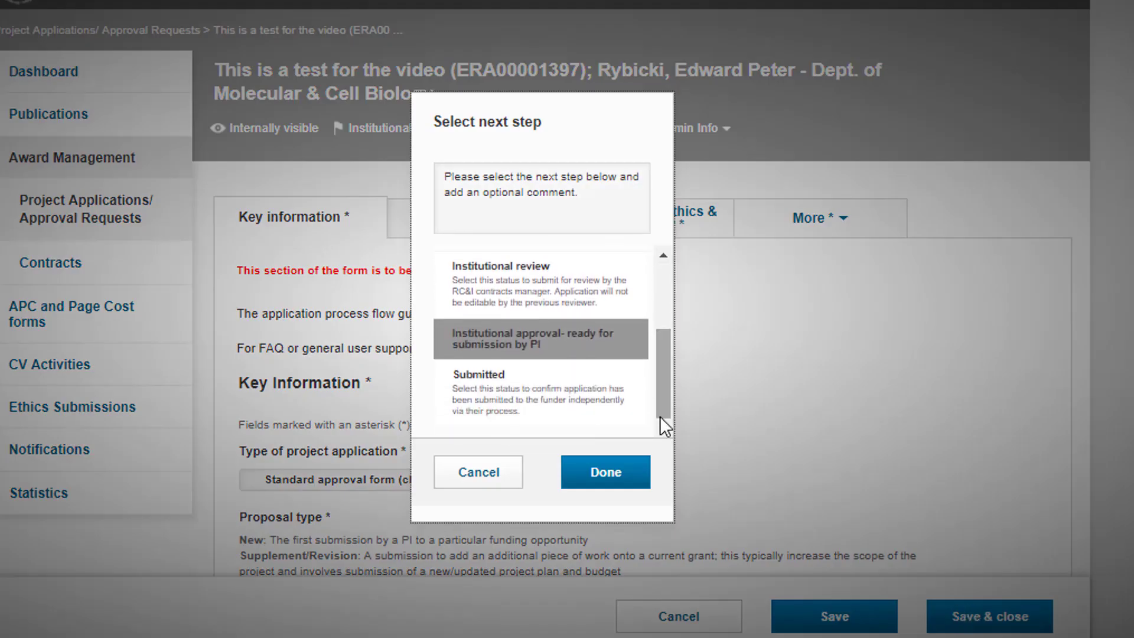
{"action": "left_click", "coordinate": [600, 400]}
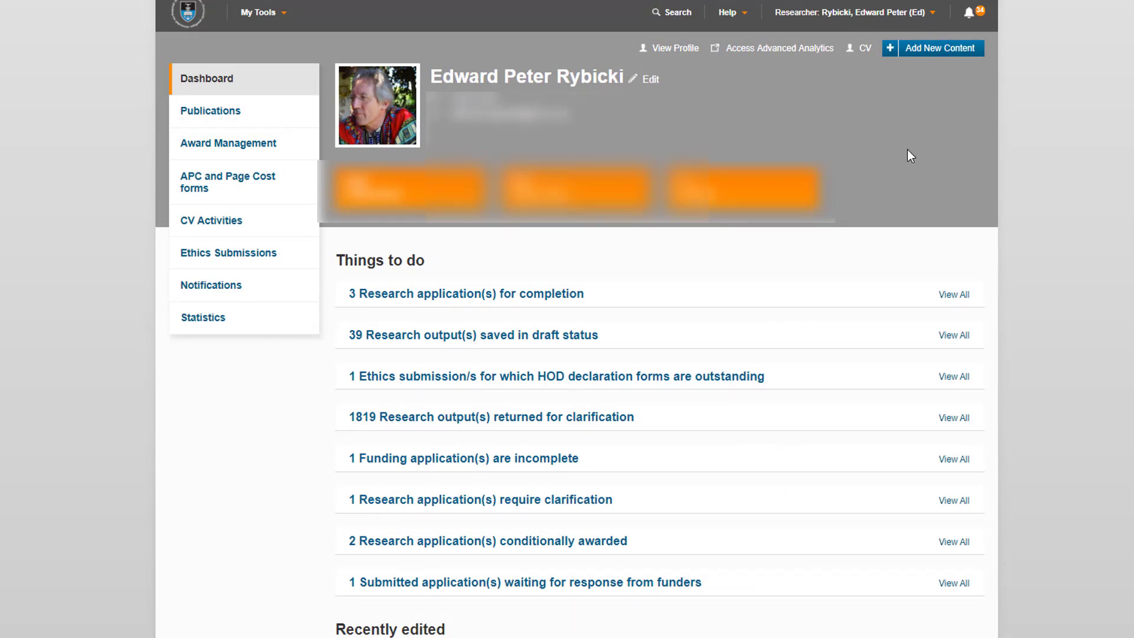
Open the submitted test application for editing via Award Management > Project Applications.
{"action": "left_click", "coordinate": [664, 583]}
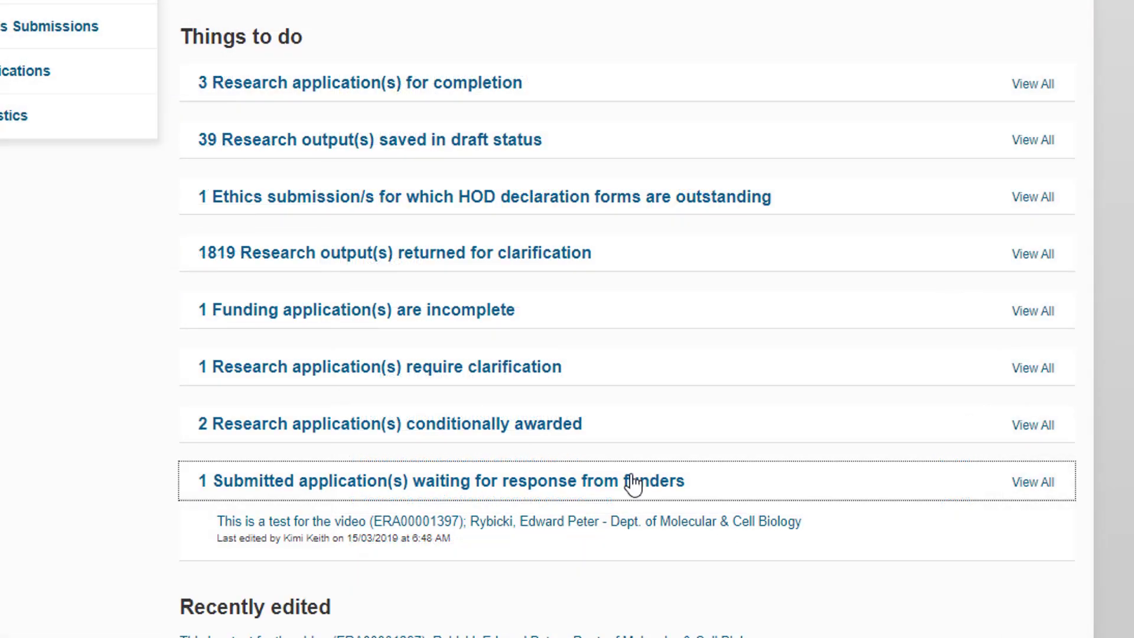
{"action": "scroll", "coordinate": [655, 579], "scroll_direction": "down", "scroll_amount": 3}
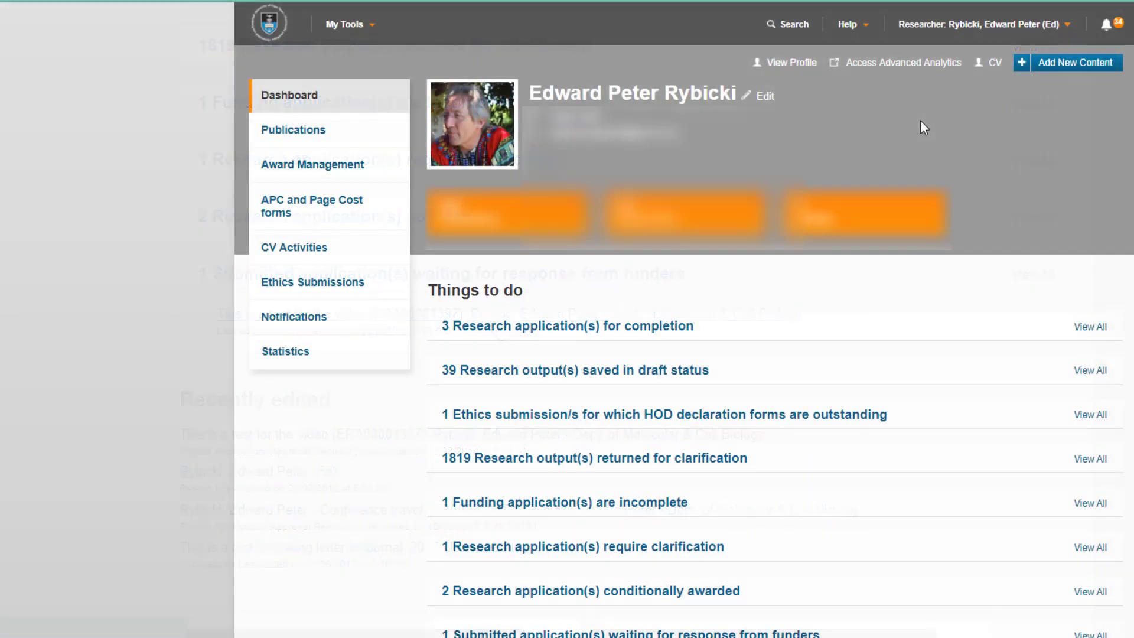
{"action": "left_click", "coordinate": [336, 169]}
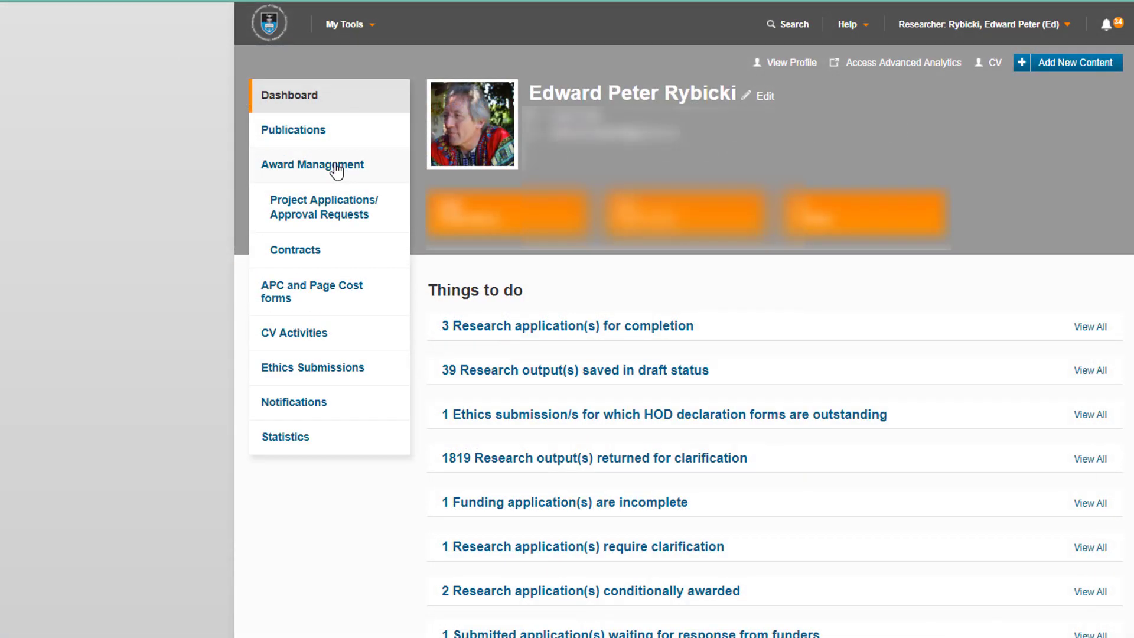
{"action": "left_click", "coordinate": [350, 208]}
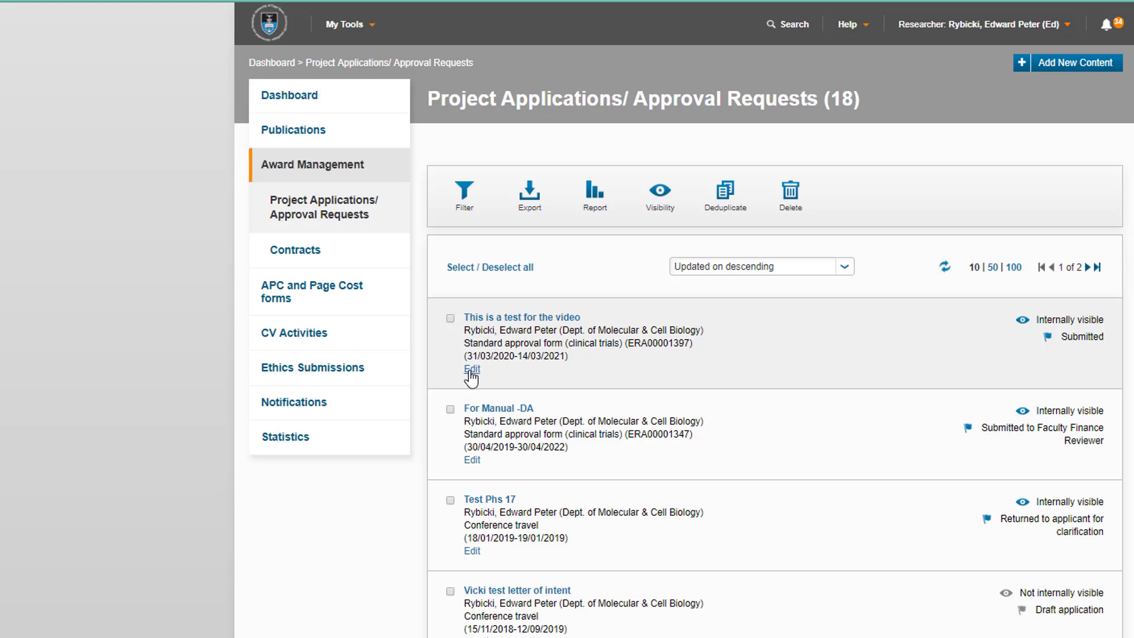
{"action": "left_click", "coordinate": [472, 369]}
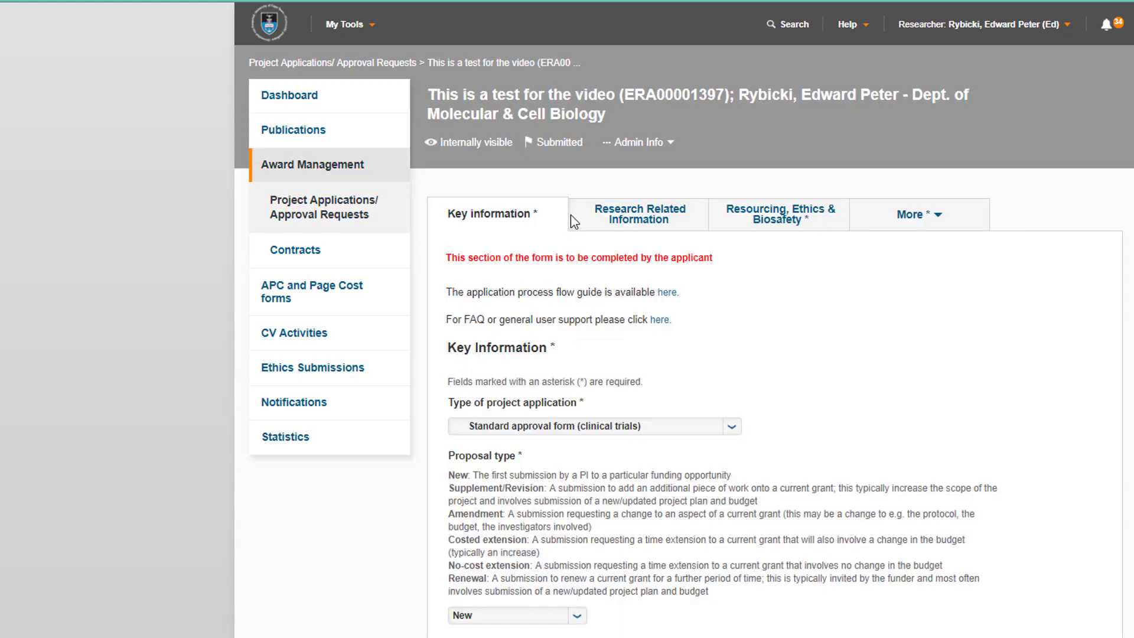
Set the outcome to Awarded contract required with comment 'This is the outcome...'.
{"action": "left_click", "coordinate": [928, 218]}
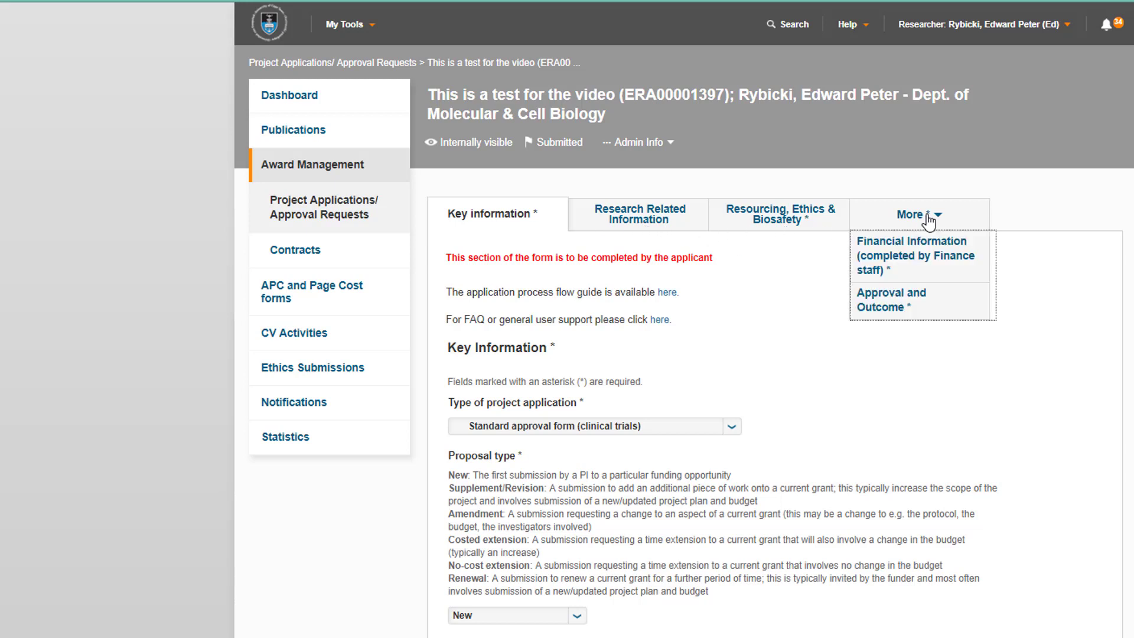
{"action": "left_click", "coordinate": [933, 308]}
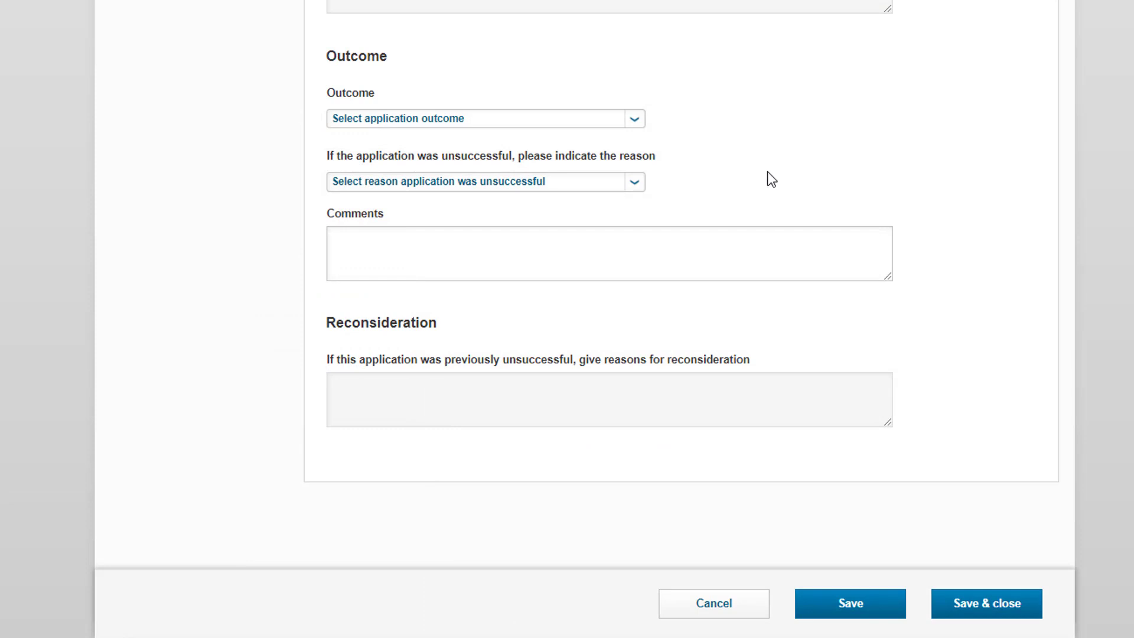
{"action": "left_click", "coordinate": [634, 118]}
{"action": "left_click", "coordinate": [586, 161]}
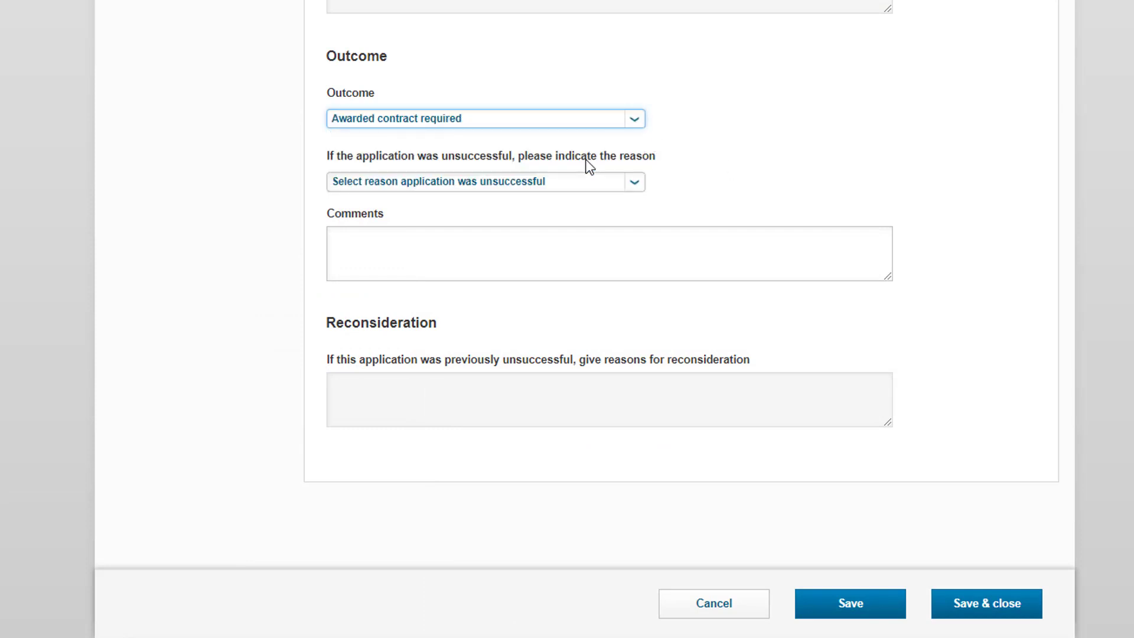
{"action": "left_click", "coordinate": [467, 258]}
{"action": "type", "text": "This is the ou"}
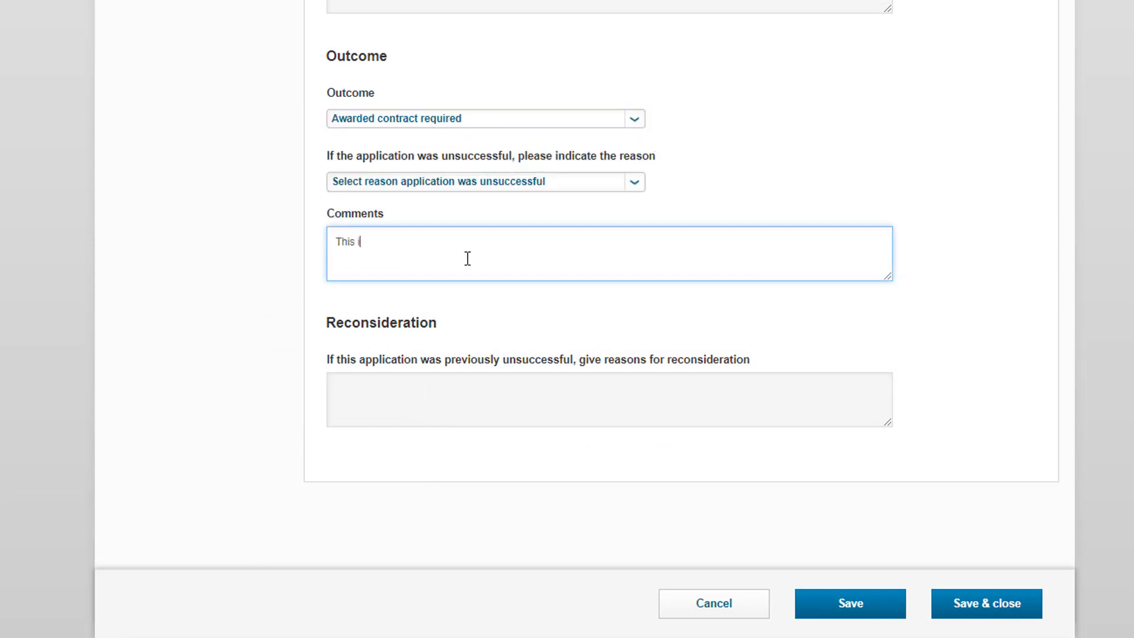
{"action": "type", "text": "tcome..."}
Save the form and advance the status to Awarded- contract required.
{"action": "left_click", "coordinate": [992, 607]}
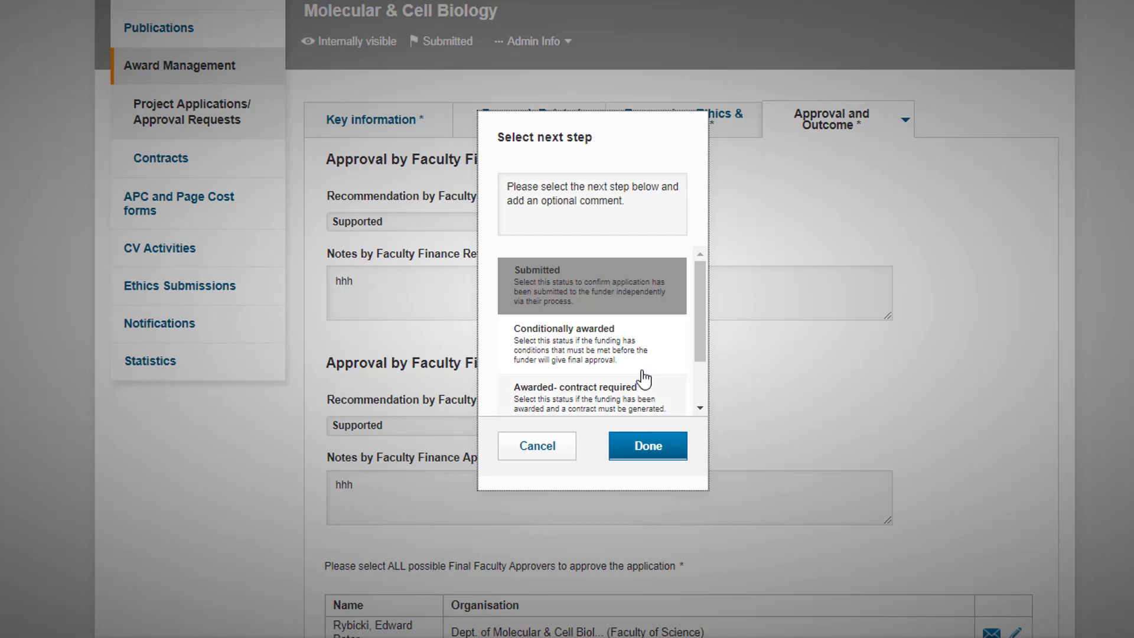
{"action": "left_click", "coordinate": [629, 401]}
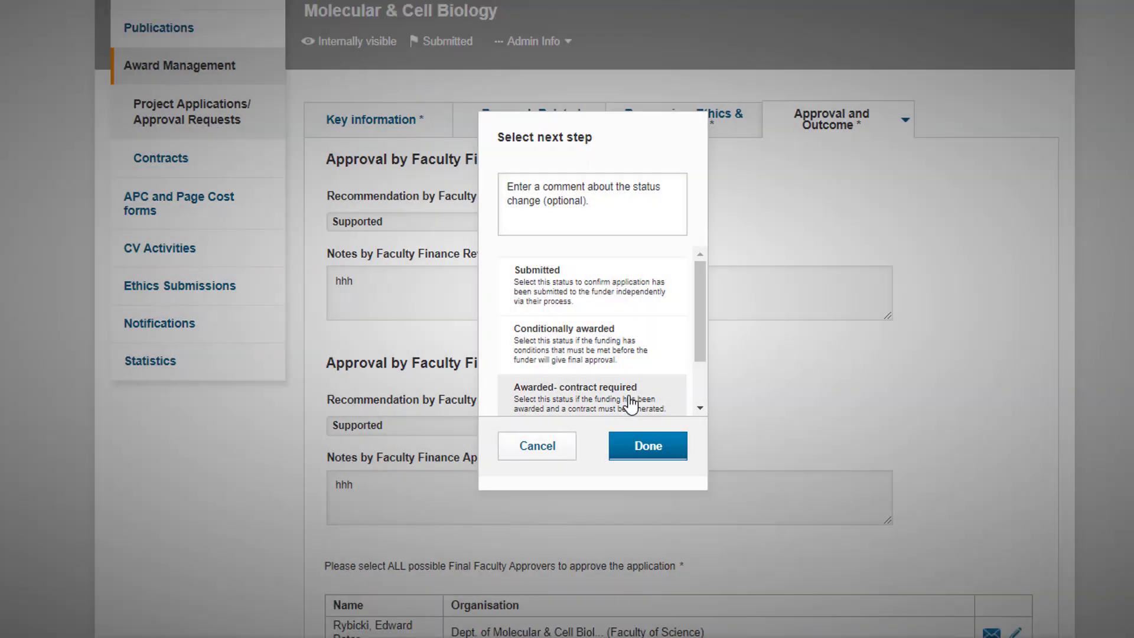
{"action": "scroll", "coordinate": [631, 405], "scroll_direction": "down", "scroll_amount": 1}
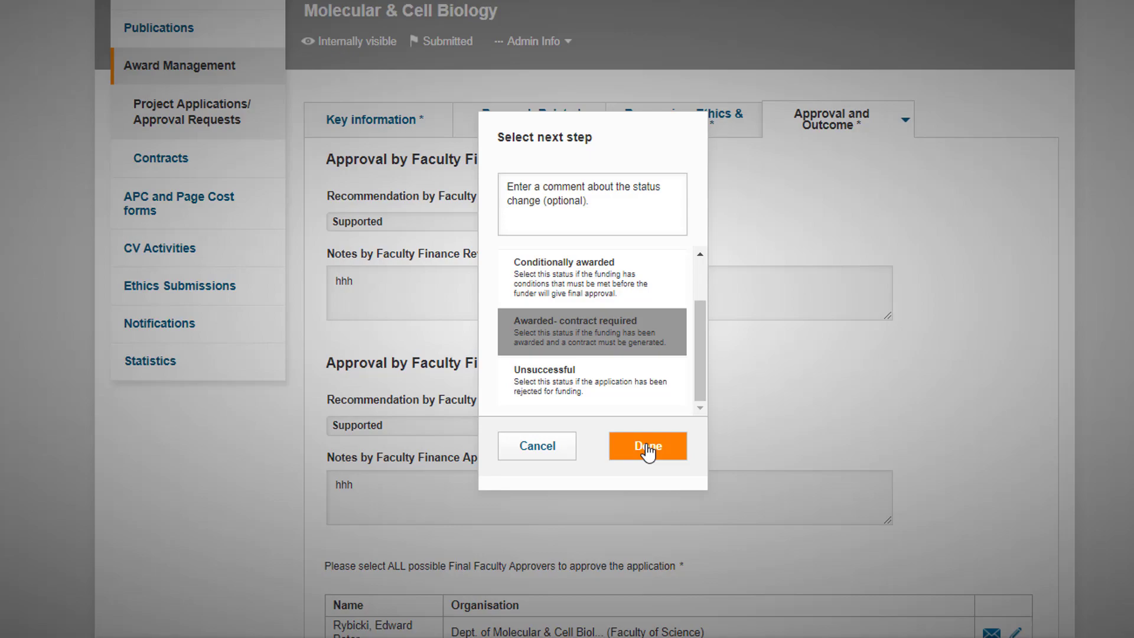
{"action": "left_click", "coordinate": [647, 447]}
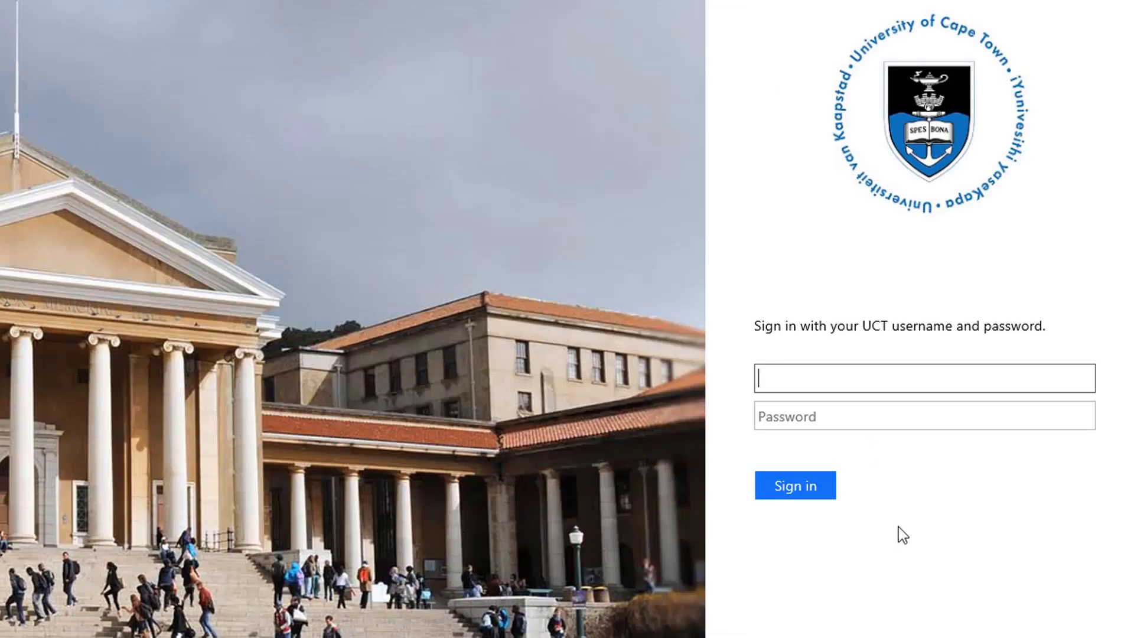
Log back in to the portal with the UCT username and password.
{"action": "type", "text": "01410084"}
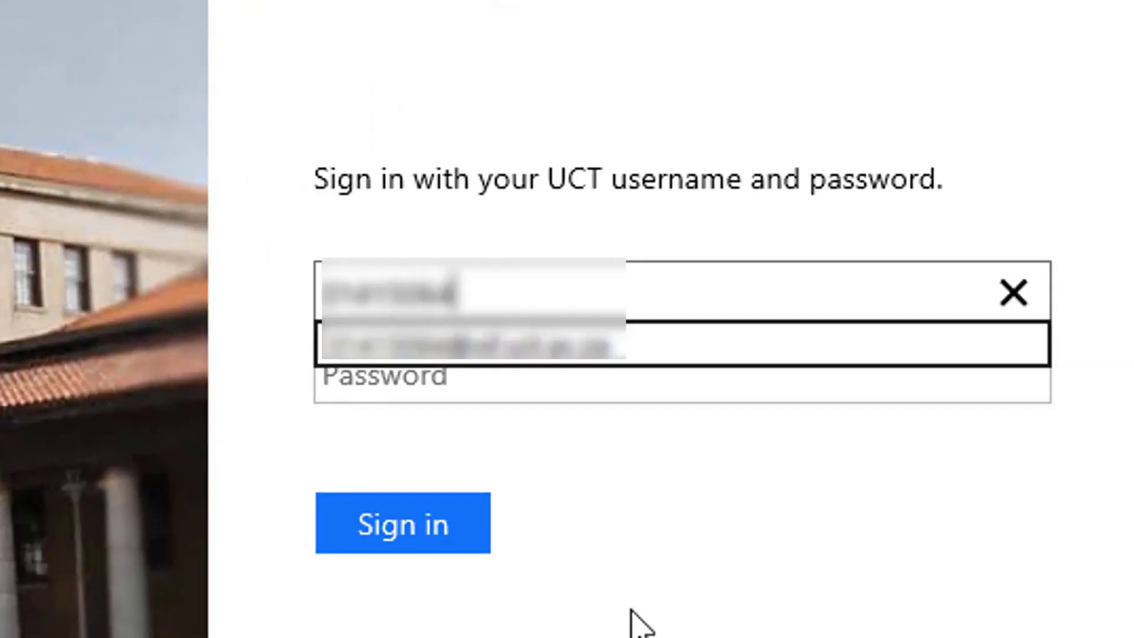
{"action": "left_click", "coordinate": [821, 414]}
{"action": "type", "text": "•••••••••••••••••"}
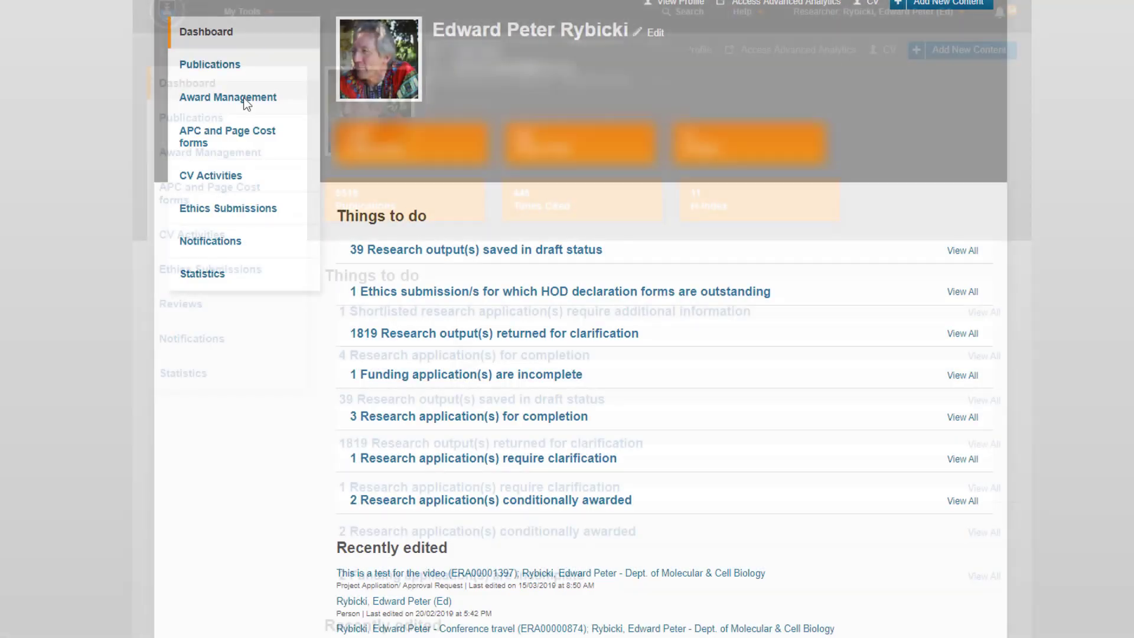
Open the test application and view its Admin Info > Status Log.
{"action": "left_click", "coordinate": [243, 99]}
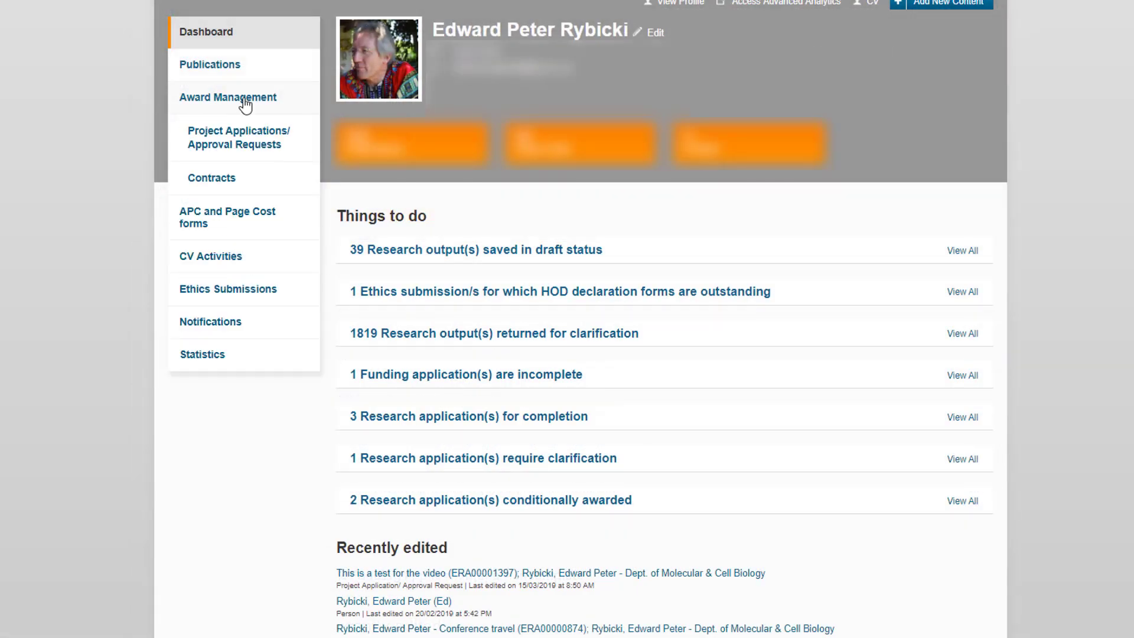
{"action": "left_click", "coordinate": [261, 142]}
{"action": "left_click", "coordinate": [378, 290]}
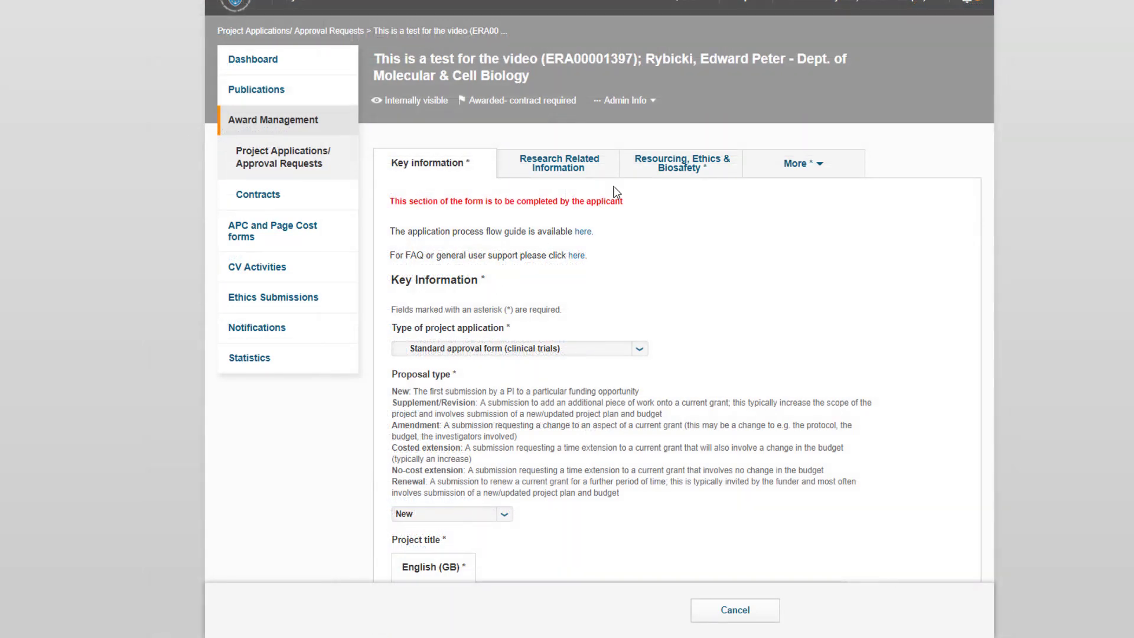
{"action": "left_click", "coordinate": [648, 106]}
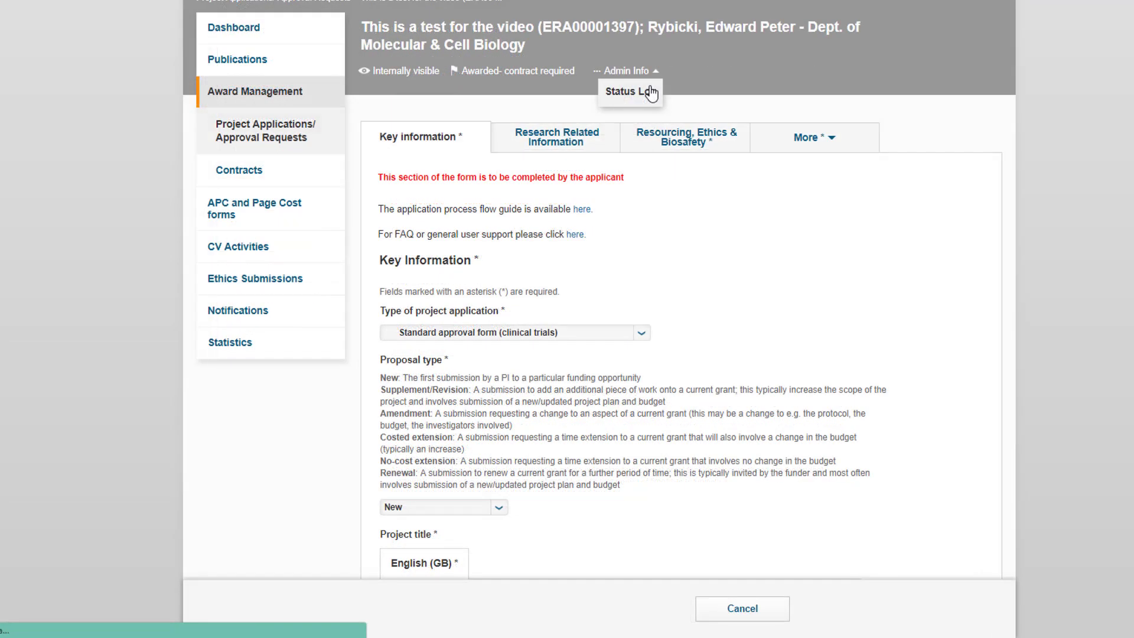
{"action": "left_click", "coordinate": [650, 93]}
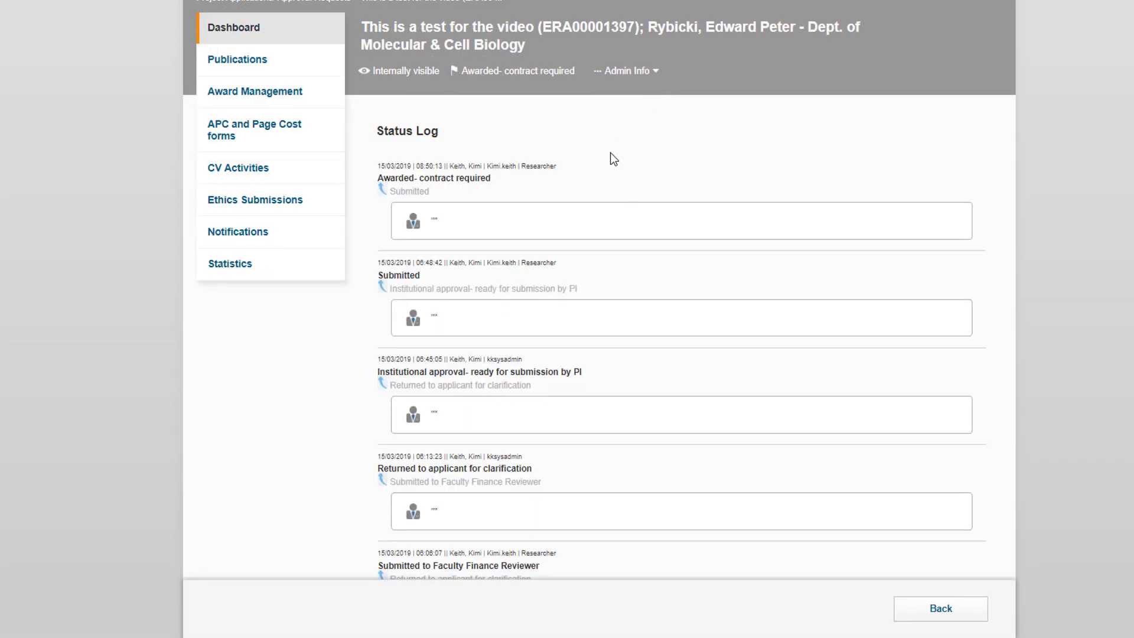
{"action": "scroll", "coordinate": [610, 177], "scroll_direction": "down", "scroll_amount": 8}
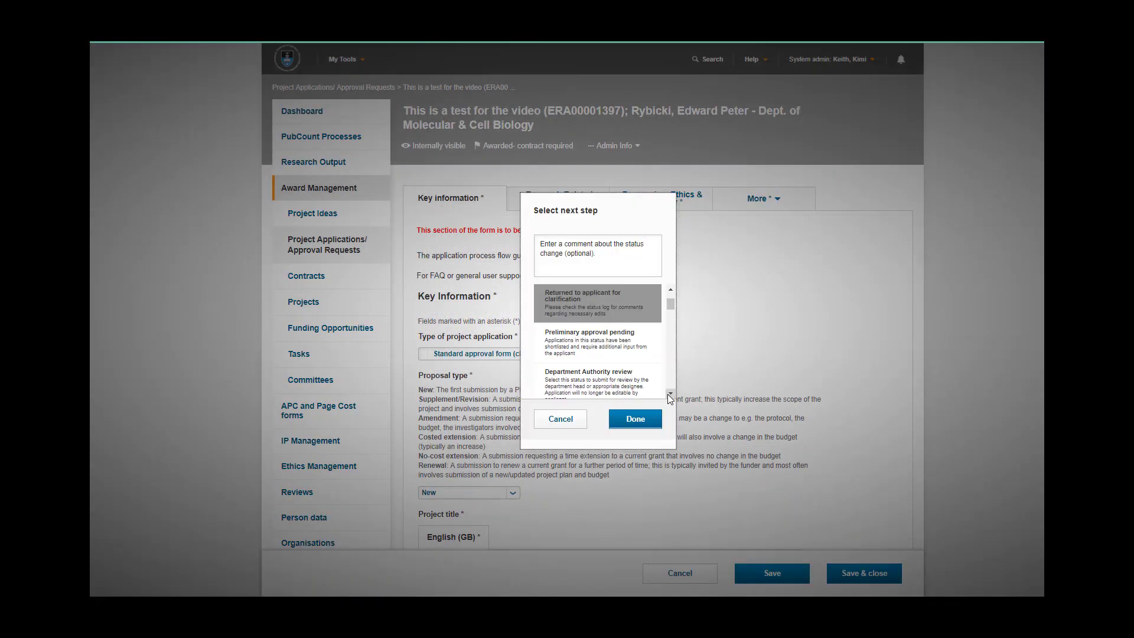
Pick Submitted to Faculty Finance Reviewer with comment 'I've added the costing information', then open Helpdesk and Support.
{"action": "scroll", "coordinate": [670, 394], "scroll_direction": "down", "scroll_amount": 3}
{"action": "left_click", "coordinate": [597, 366]}
{"action": "left_click", "coordinate": [587, 261]}
{"action": "type", "text": "I've"}
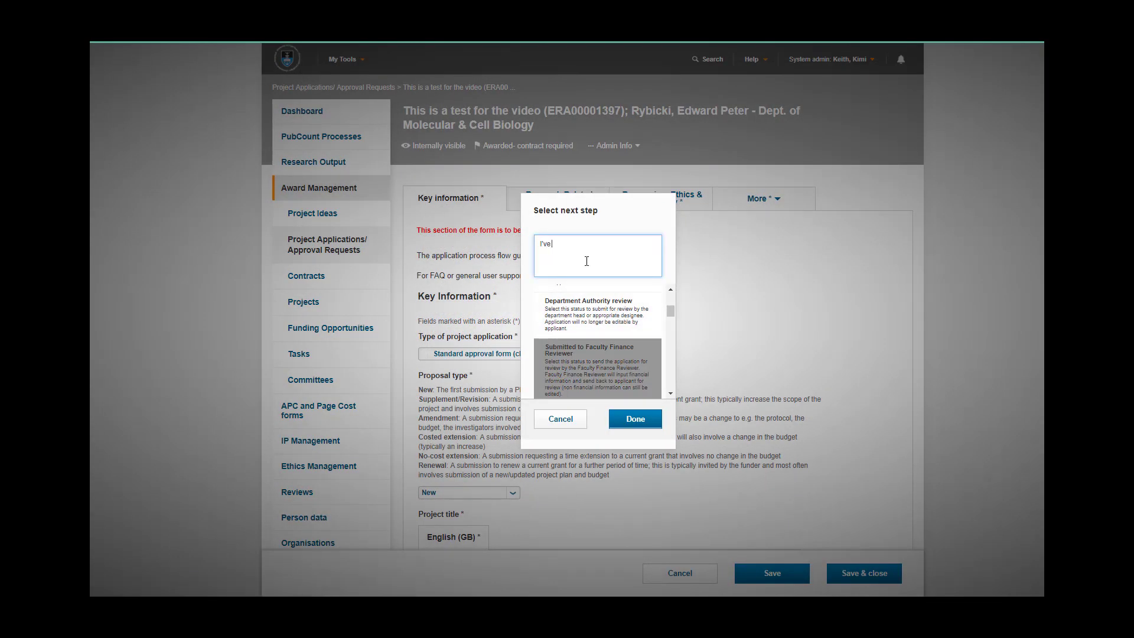
{"action": "type", "text": " added the costing information"}
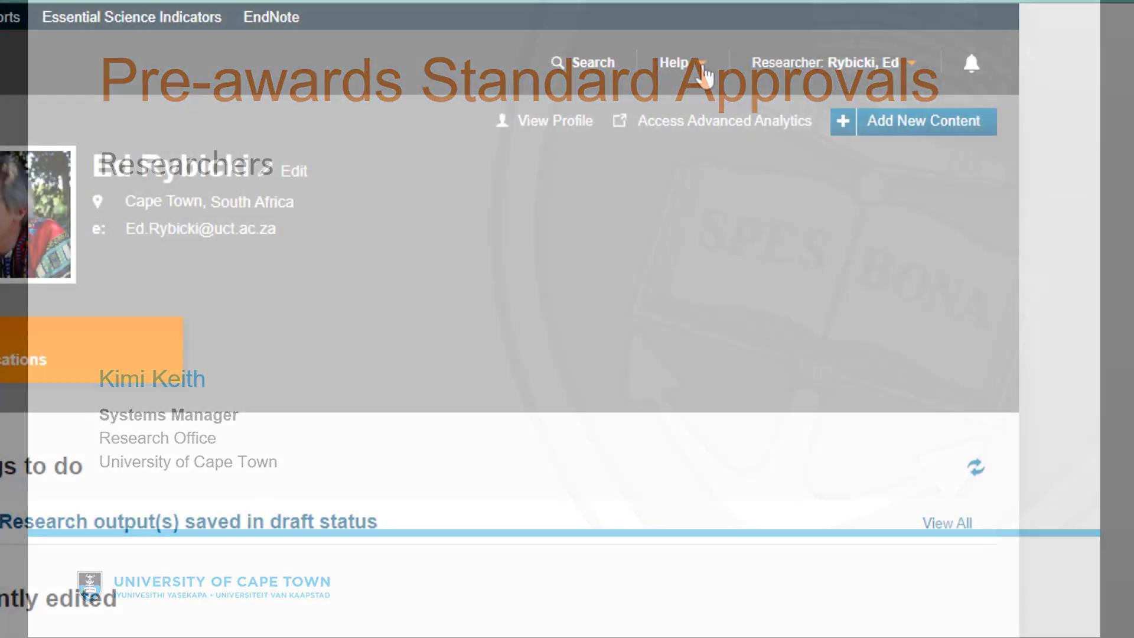
{"action": "left_click", "coordinate": [703, 64]}
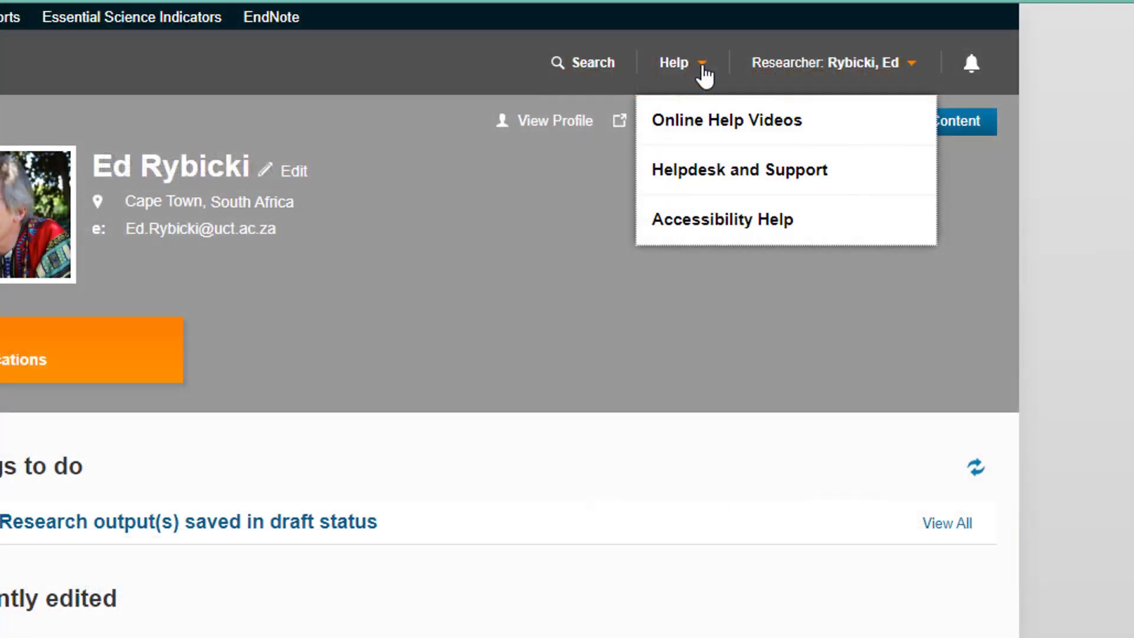
{"action": "left_click", "coordinate": [740, 171]}
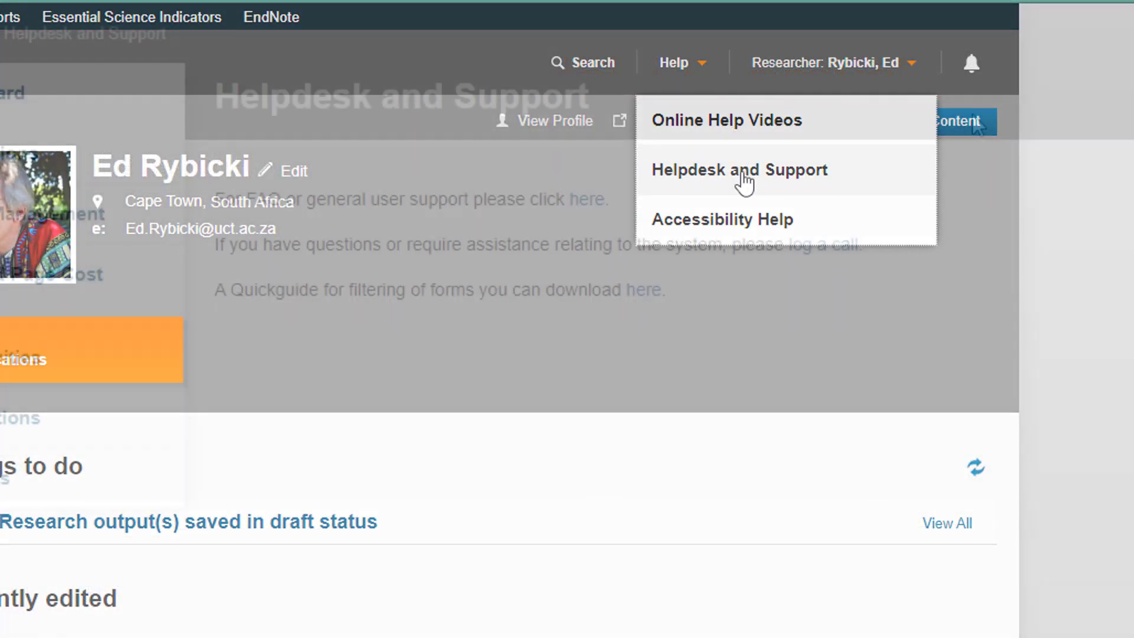